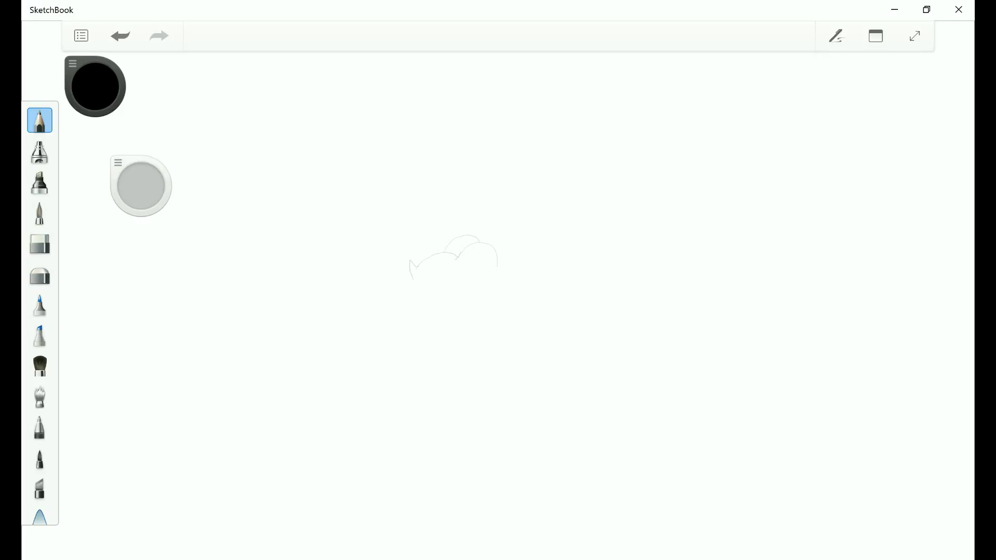
Sketch the mouse's lower snout line, inner ear and long curved back with light pencil strokes
{"action": "key", "text": "ctrl+z"}
{"action": "left_click_drag", "start_coordinate": [412, 277], "coordinate": [429, 302]}
{"action": "left_click_drag", "start_coordinate": [471, 258], "coordinate": [487, 267]}
{"action": "key", "text": "ctrl+z"}
{"action": "left_click_drag", "start_coordinate": [530, 375], "coordinate": [536, 400]}
{"action": "mouse_move", "coordinate": [496, 333]}
{"action": "left_mouse_down"}
{"action": "mouse_move", "coordinate": [487, 401]}
{"action": "mouse_move", "coordinate": [513, 427]}
{"action": "left_mouse_up"}
{"action": "key", "text": "ctrl+z"}
{"action": "left_click_drag", "start_coordinate": [424, 332], "coordinate": [410, 367]}
{"action": "mouse_move", "coordinate": [416, 343]}
{"action": "left_mouse_down"}
{"action": "mouse_move", "coordinate": [404, 359]}
{"action": "mouse_move", "coordinate": [421, 370]}
{"action": "left_mouse_up"}
{"action": "left_click_drag", "start_coordinate": [421, 350], "coordinate": [435, 372]}
{"action": "left_click", "coordinate": [121, 36]}
{"action": "left_click", "coordinate": [120, 36]}
{"action": "left_click", "coordinate": [120, 36]}
{"action": "left_click", "coordinate": [120, 36]}
{"action": "left_click", "coordinate": [120, 36]}
Sketch the curled fingers of the raised front paw and the feet, and dismiss the low-battery warning
{"action": "left_click_drag", "start_coordinate": [424, 332], "coordinate": [413, 369]}
{"action": "left_click_drag", "start_coordinate": [496, 356], "coordinate": [487, 378]}
{"action": "scroll", "coordinate": [586, 311], "scroll_direction": "down", "scroll_amount": 3}
{"action": "scroll", "coordinate": [597, 332], "scroll_direction": "up", "scroll_amount": 3}
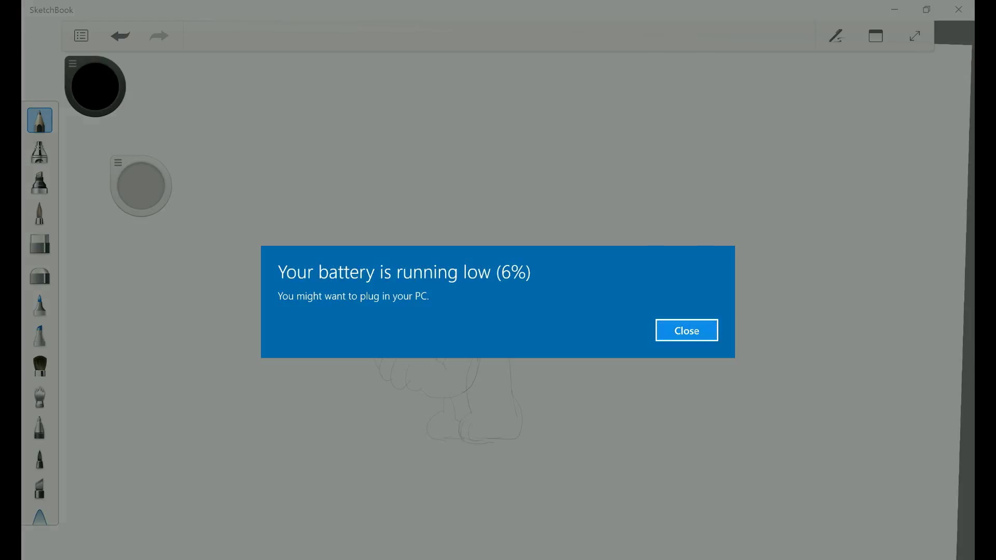
{"action": "left_click", "coordinate": [686, 330]}
{"action": "scroll", "coordinate": [543, 357], "scroll_direction": "up", "scroll_amount": 3}
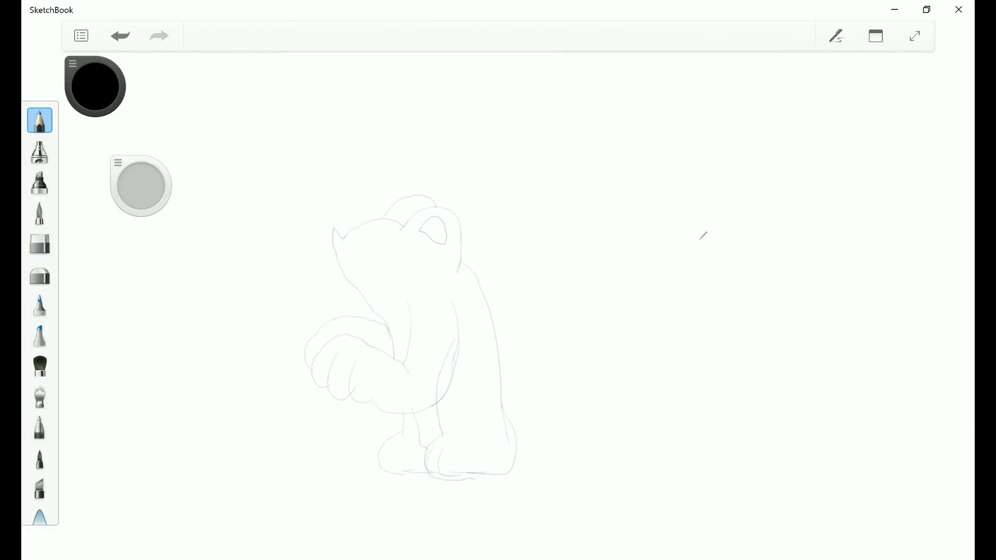
{"action": "scroll", "coordinate": [703, 234], "scroll_direction": "down", "scroll_amount": 3}
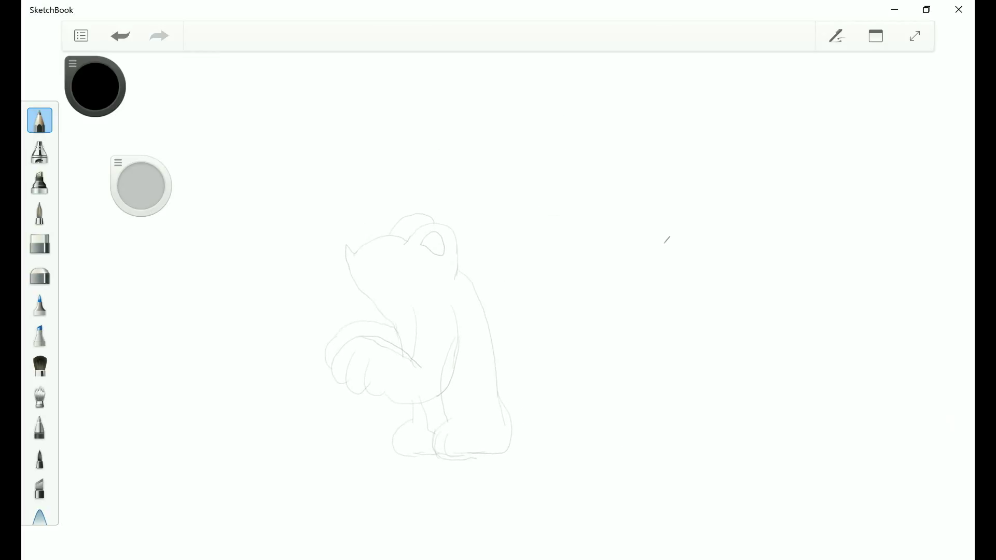
Erase the doubled pencil line along the upper edge of the near forearm
{"action": "key", "text": "e"}
{"action": "key", "text": "ctrl+z"}
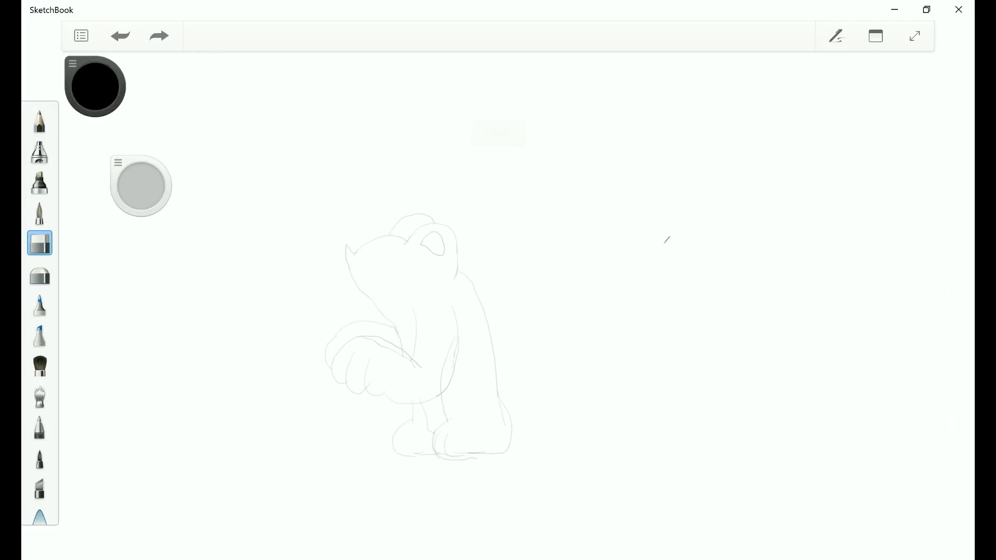
{"action": "key", "text": "ctrl+b"}
{"action": "key", "text": "ctrl+b"}
{"action": "left_click", "coordinate": [667, 240]}
{"action": "key", "text": "e"}
Draw two short curved toe lines on the far foot
{"action": "left_click_drag", "start_coordinate": [404, 436], "coordinate": [403, 453]}
{"action": "key", "text": "ctrl+z"}
{"action": "left_click_drag", "start_coordinate": [409, 434], "coordinate": [415, 454]}
{"action": "key", "text": "ctrl+z"}
{"action": "key", "text": "ctrl+y"}
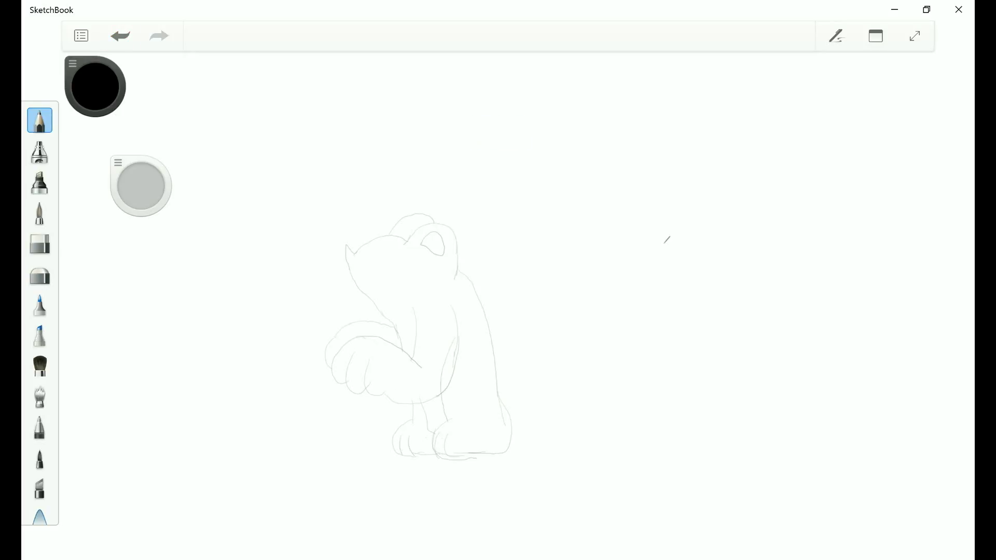
Erase the stray lines under the near foot and the extra line behind the bent arm
{"action": "key", "text": "e"}
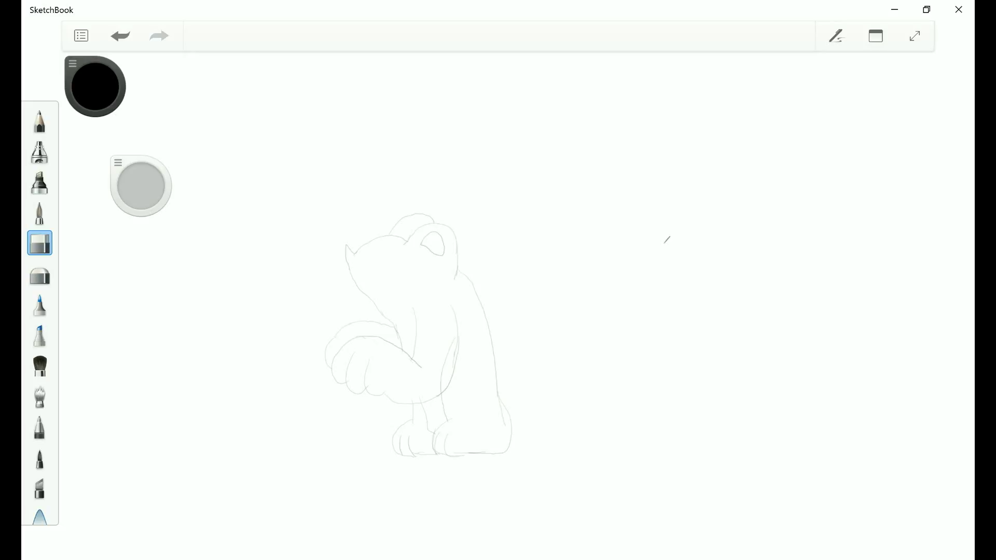
{"action": "left_click", "coordinate": [39, 121]}
{"action": "scroll", "coordinate": [498, 295], "scroll_direction": "up", "scroll_amount": 2}
{"action": "scroll", "coordinate": [565, 382], "scroll_direction": "up", "scroll_amount": 2}
{"action": "scroll", "coordinate": [565, 383], "scroll_direction": "down", "scroll_amount": 2}
{"action": "scroll", "coordinate": [639, 491], "scroll_direction": "up", "scroll_amount": 2}
{"action": "scroll", "coordinate": [701, 211], "scroll_direction": "down", "scroll_amount": 2}
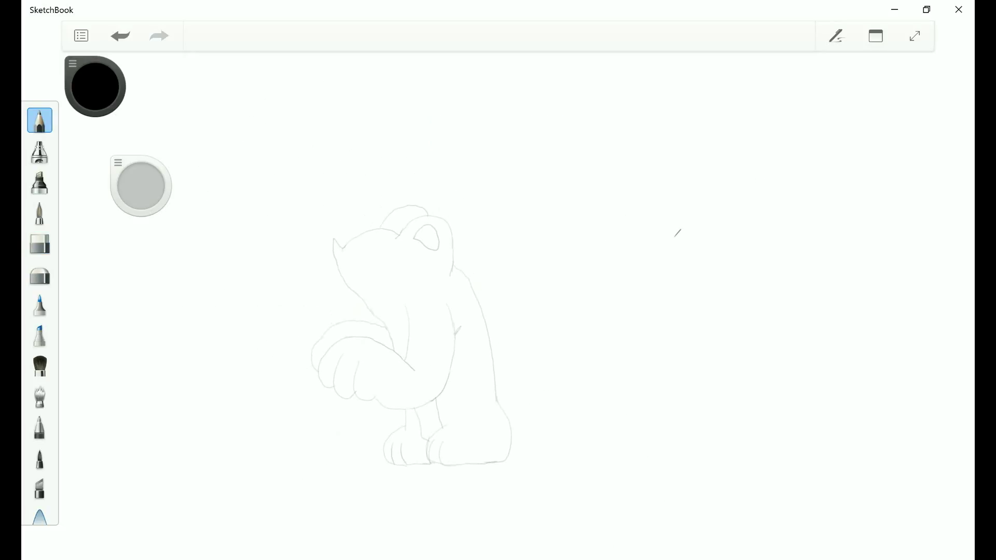
Draw a long S-curved tail rising behind the body and tapering to a point
{"action": "mouse_move", "coordinate": [512, 445]}
{"action": "left_mouse_down"}
{"action": "mouse_move", "coordinate": [531, 295]}
{"action": "mouse_move", "coordinate": [526, 353]}
{"action": "mouse_move", "coordinate": [518, 327]}
{"action": "mouse_move", "coordinate": [542, 422]}
{"action": "mouse_move", "coordinate": [531, 449]}
{"action": "mouse_move", "coordinate": [512, 461]}
{"action": "left_mouse_up"}
{"action": "left_click", "coordinate": [39, 243]}
{"action": "key", "text": "e"}
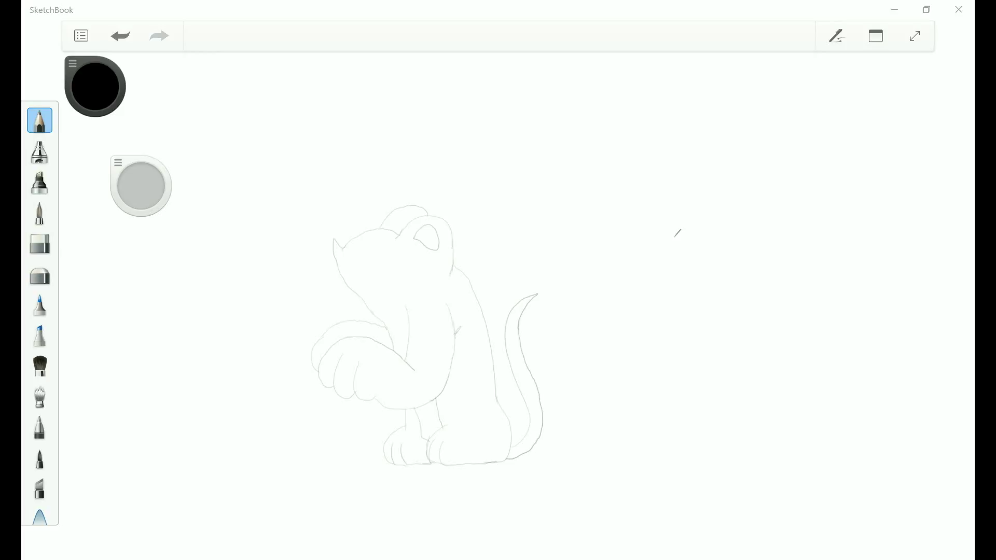
Draw a curved closed-eye line on the face and undo the first set of rings on the tail
{"action": "scroll", "coordinate": [608, 405], "scroll_direction": "up", "scroll_amount": 2}
{"action": "left_click_drag", "start_coordinate": [318, 247], "coordinate": [336, 268]}
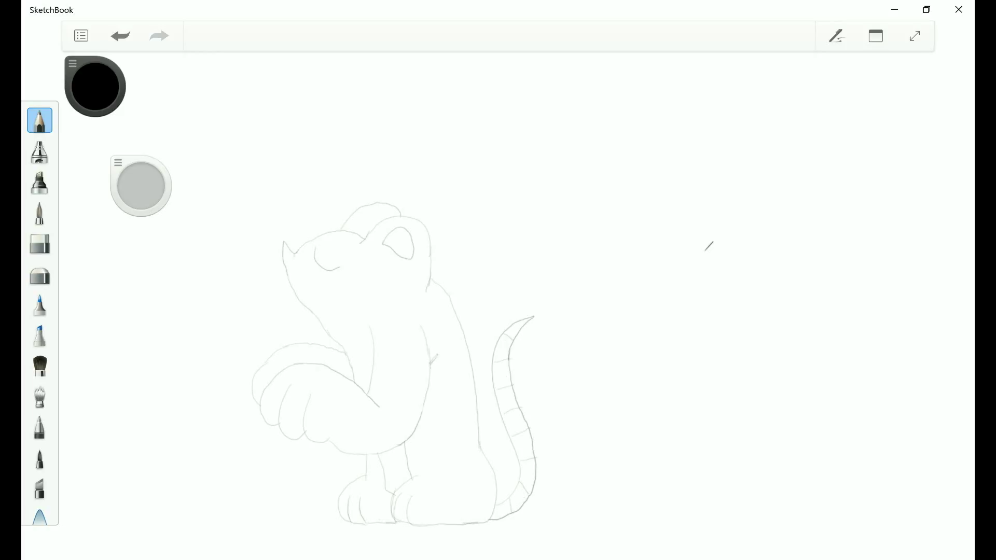
{"action": "key", "text": "ctrl+z"}
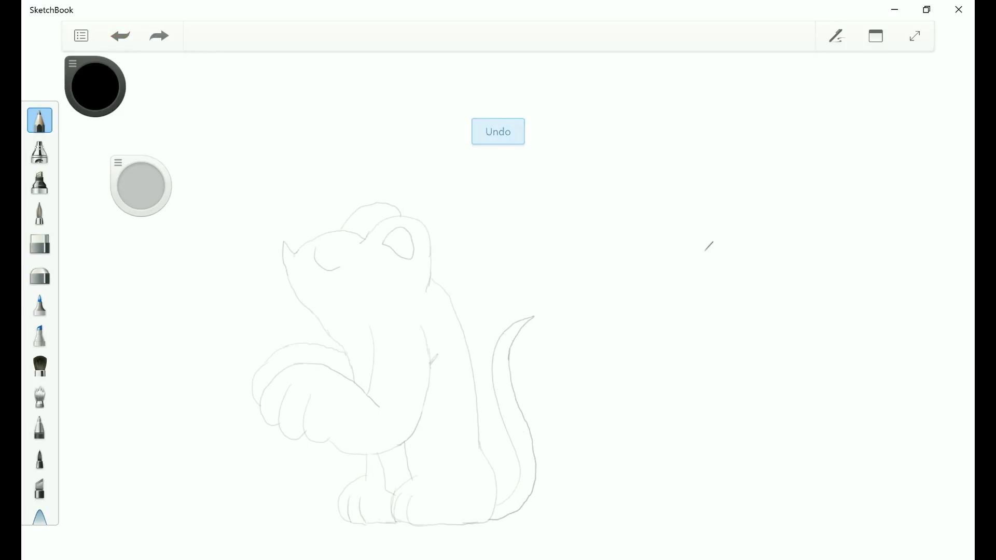
{"action": "scroll", "coordinate": [709, 246], "scroll_direction": "up", "scroll_amount": 2}
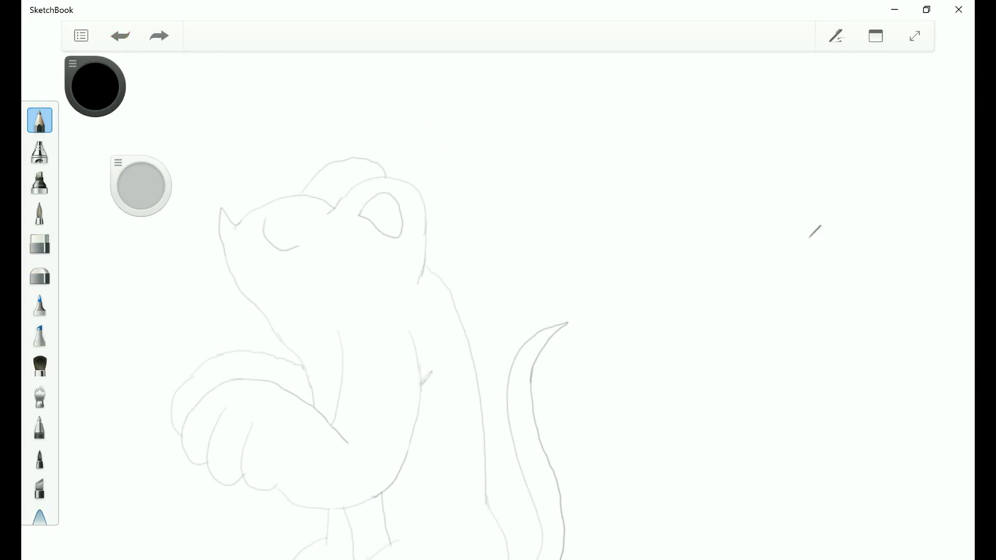
{"action": "key", "text": "e"}
{"action": "left_click", "coordinate": [811, 236]}
{"action": "scroll", "coordinate": [778, 218], "scroll_direction": "down", "scroll_amount": 2}
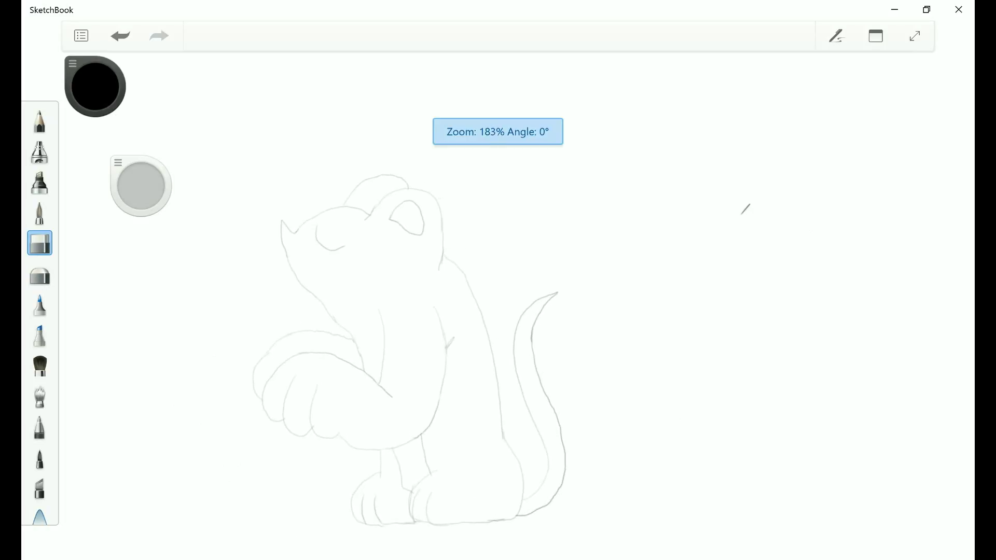
{"action": "key", "text": "ctrl+z"}
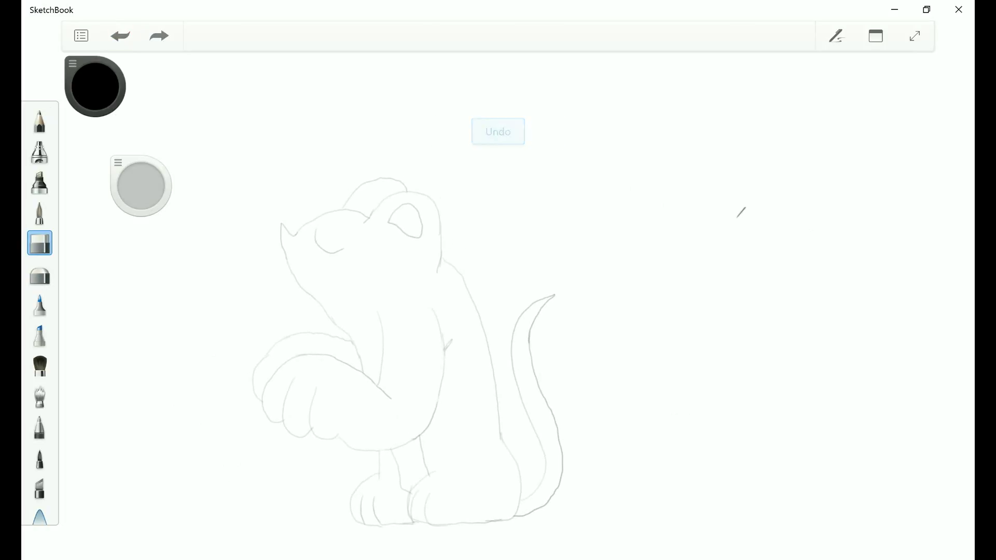
Draw short ring lines across the tail from tip to base and mark off the tip of the nose
{"action": "key", "text": "b"}
{"action": "left_click_drag", "start_coordinate": [527, 310], "coordinate": [537, 316]}
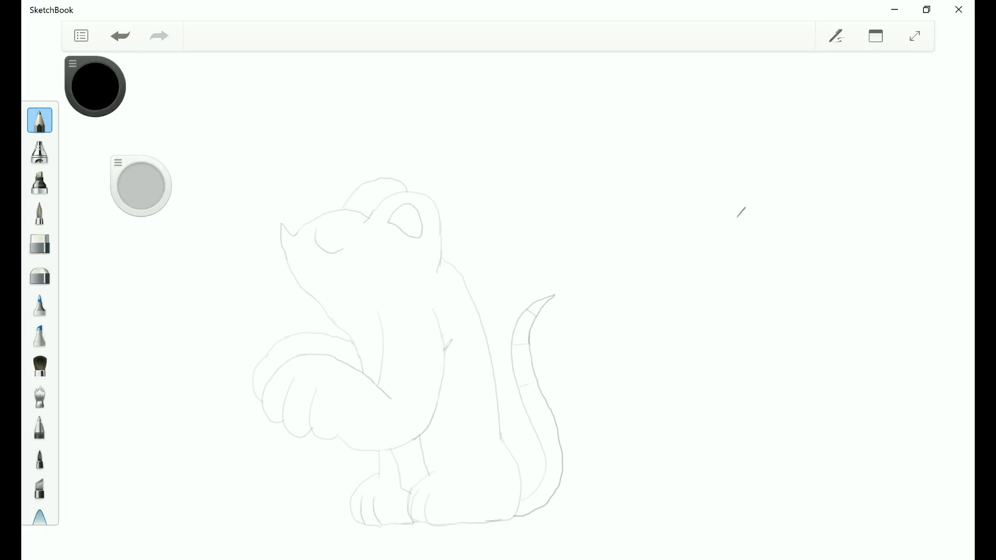
{"action": "left_click_drag", "start_coordinate": [533, 423], "coordinate": [551, 413]}
{"action": "left_click_drag", "start_coordinate": [530, 497], "coordinate": [535, 511]}
{"action": "left_click", "coordinate": [80, 36]}
{"action": "left_click", "coordinate": [128, 147]}
{"action": "scroll", "coordinate": [498, 280], "scroll_direction": "up", "scroll_amount": 3}
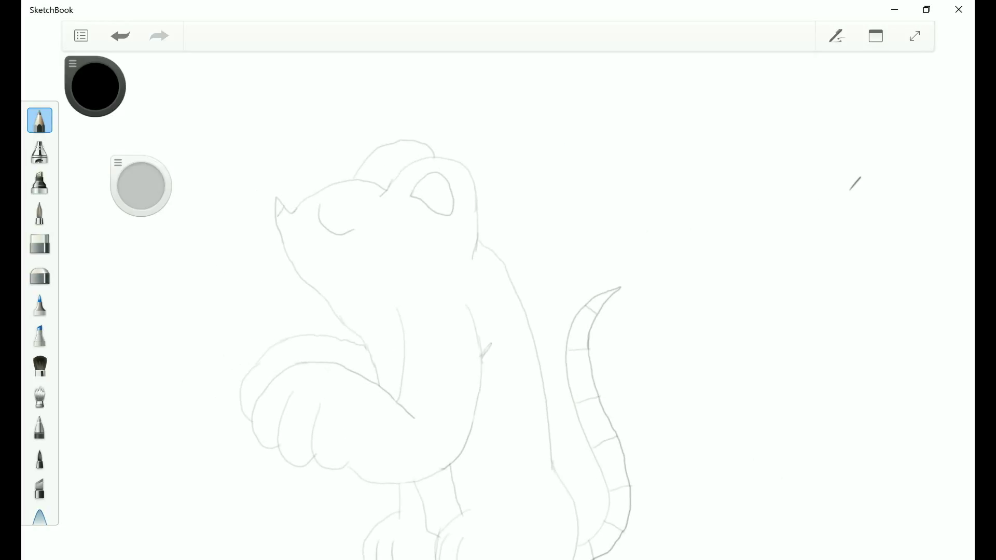
{"action": "scroll", "coordinate": [855, 183], "scroll_direction": "down", "scroll_amount": 2}
{"action": "scroll", "coordinate": [740, 440], "scroll_direction": "up", "scroll_amount": 2}
{"action": "left_click_drag", "start_coordinate": [278, 332], "coordinate": [275, 352]}
{"action": "left_click", "coordinate": [120, 36]}
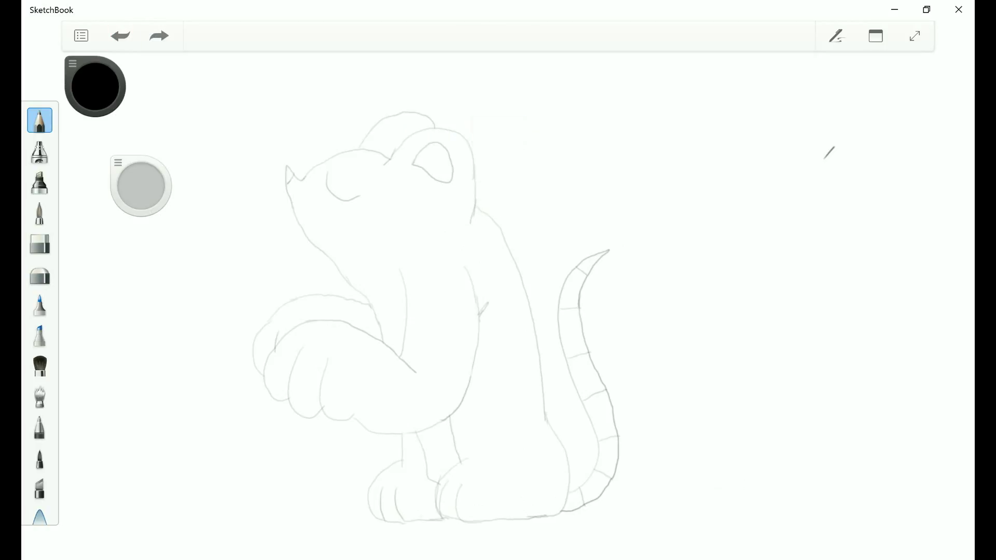
{"action": "key", "text": "ctrl+y"}
{"action": "key", "text": "ctrl+z"}
{"action": "key", "text": "ctrl+y"}
{"action": "key", "text": "ctrl+z"}
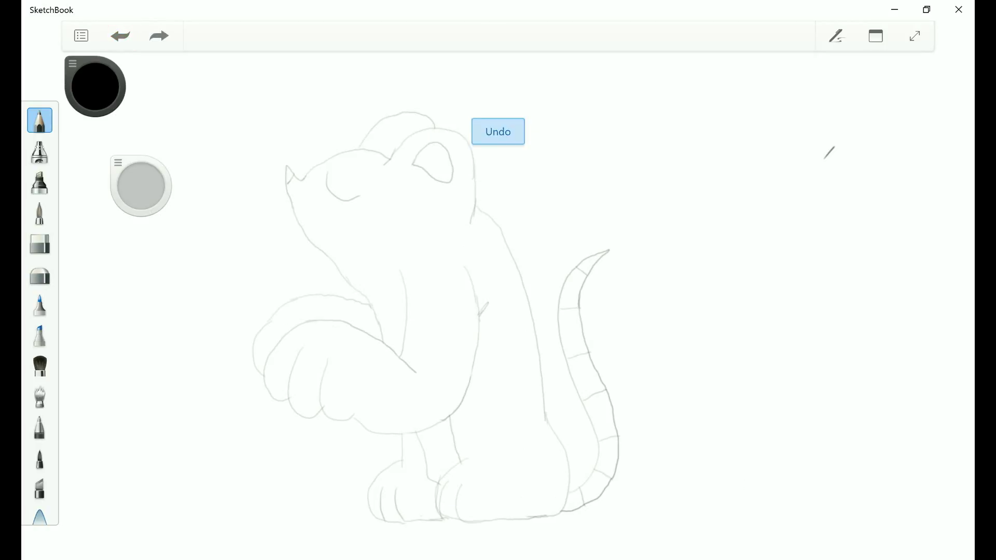
{"action": "scroll", "coordinate": [530, 332], "scroll_direction": "down", "scroll_amount": 2}
{"action": "scroll", "coordinate": [530, 332], "scroll_direction": "up", "scroll_amount": 2}
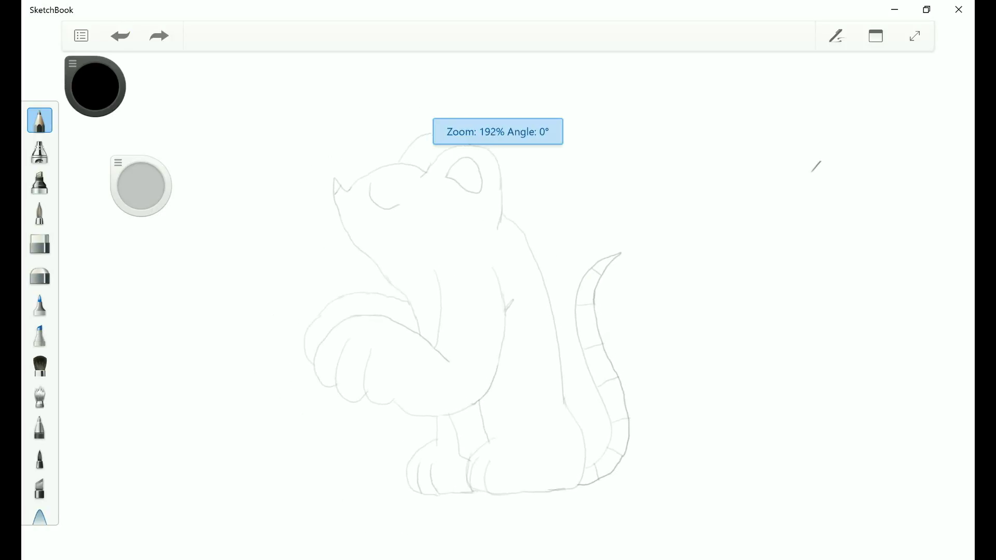
{"action": "left_click", "coordinate": [40, 243]}
{"action": "scroll", "coordinate": [639, 452], "scroll_direction": "up", "scroll_amount": 2}
{"action": "left_click", "coordinate": [910, 40]}
{"action": "left_click", "coordinate": [914, 35]}
{"action": "key", "text": "super+Tab"}
{"action": "left_click", "coordinate": [207, 267]}
{"action": "key", "text": "Tab"}
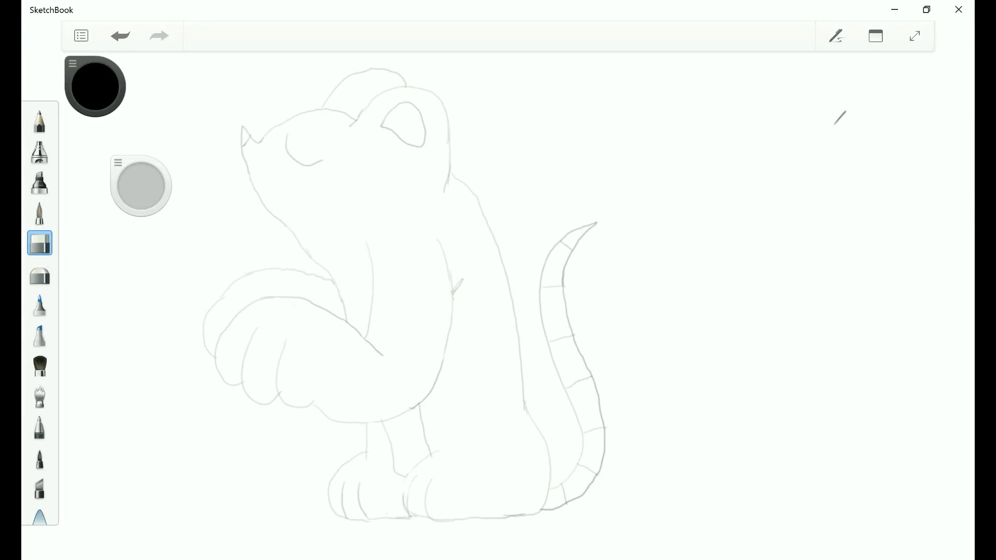
Clean up the front outline of the near foot with the hard eraser and pencil
{"action": "key", "text": "e"}
{"action": "left_click", "coordinate": [120, 36]}
{"action": "left_click", "coordinate": [120, 36]}
{"action": "left_click", "coordinate": [159, 36]}
{"action": "scroll", "coordinate": [648, 441], "scroll_direction": "up", "scroll_amount": 5}
{"action": "left_click", "coordinate": [40, 243]}
{"action": "left_click_drag", "start_coordinate": [237, 410], "coordinate": [233, 425]}
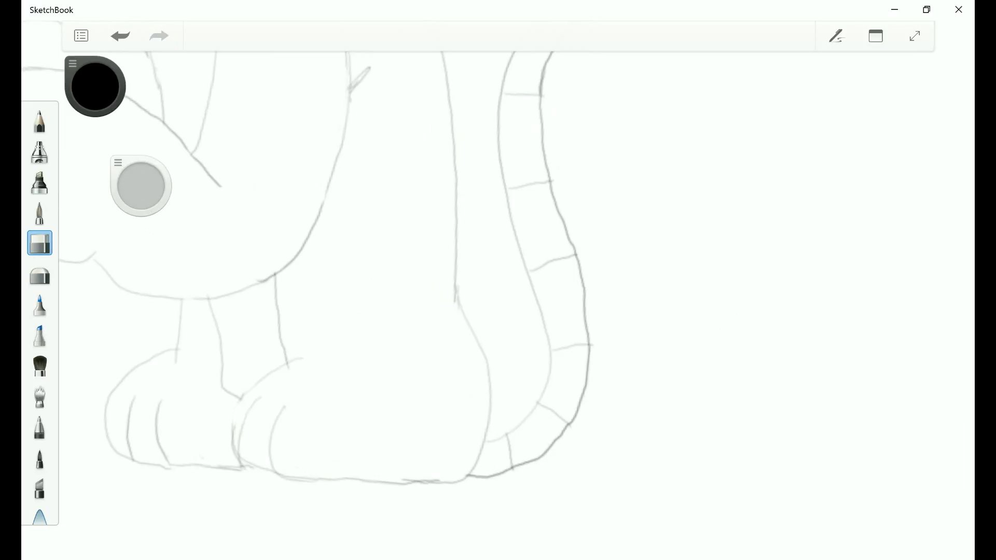
{"action": "key", "text": "e"}
{"action": "key", "text": "ctrl+z"}
{"action": "key", "text": "ctrl+y"}
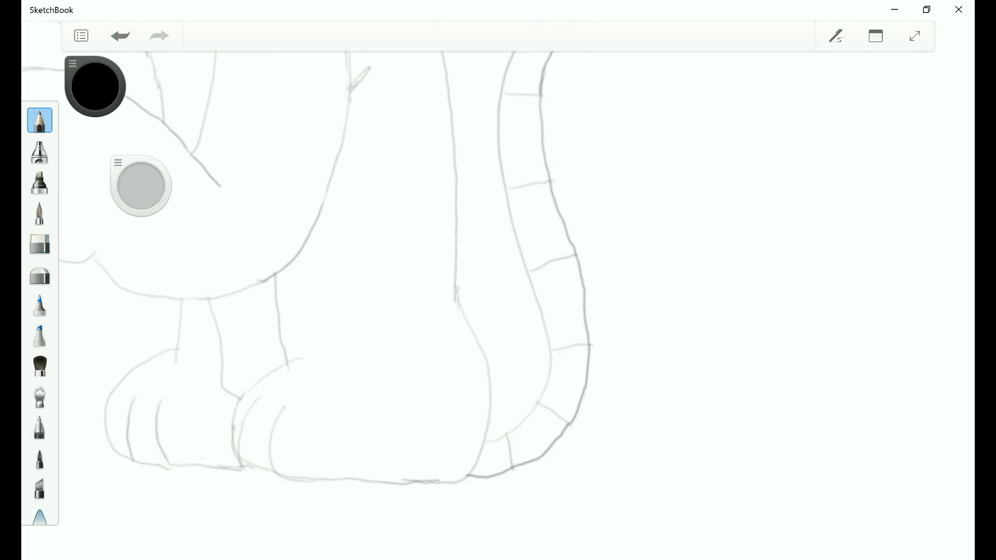
Erase the overlapping strokes where the two feet meet and redraw the ground line joining them
{"action": "key", "text": "e"}
{"action": "mouse_move", "coordinate": [252, 470]}
{"action": "left_mouse_down"}
{"action": "mouse_move", "coordinate": [234, 449]}
{"action": "mouse_move", "coordinate": [262, 470]}
{"action": "left_mouse_up"}
{"action": "key", "text": "e"}
{"action": "key", "text": "e"}
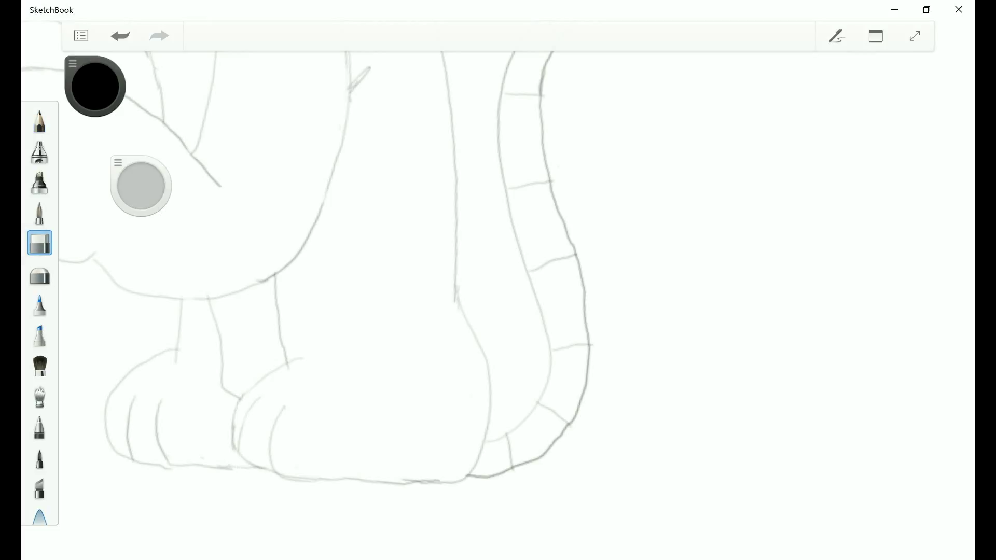
{"action": "scroll", "coordinate": [498, 290], "scroll_direction": "down", "scroll_amount": 3}
{"action": "scroll", "coordinate": [498, 291], "scroll_direction": "up", "scroll_amount": 4}
{"action": "left_click_drag", "start_coordinate": [237, 415], "coordinate": [235, 432]}
{"action": "key", "text": "e"}
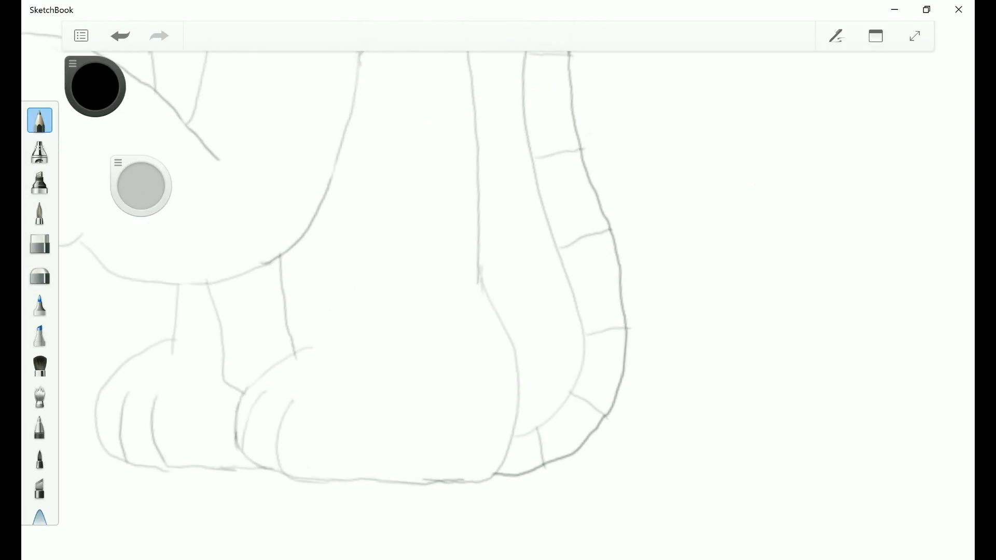
Clean up the remaining rough foot lines and close the far foot's outline at the ankle
{"action": "scroll", "coordinate": [498, 280], "scroll_direction": "down", "scroll_amount": 2}
{"action": "scroll", "coordinate": [498, 280], "scroll_direction": "up", "scroll_amount": 3}
{"action": "key", "text": "e"}
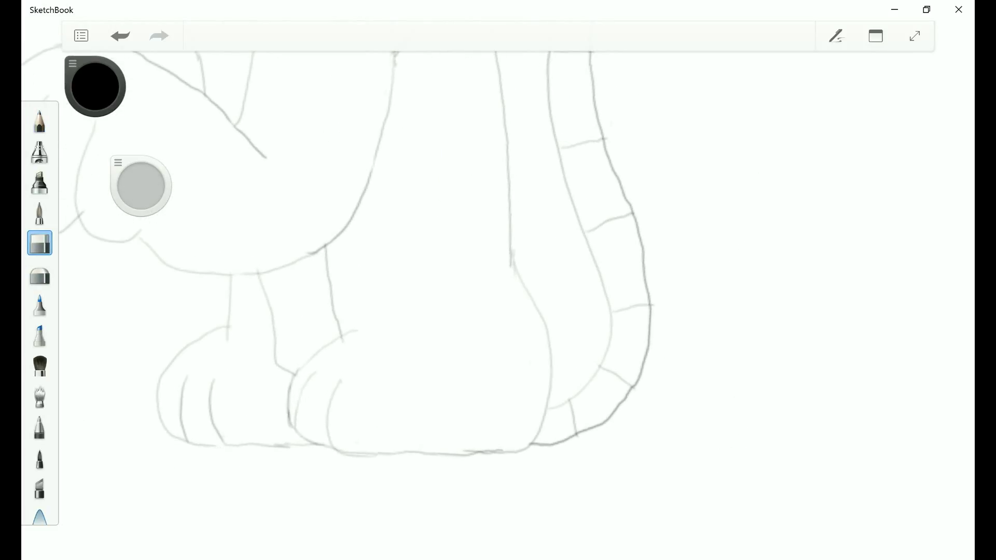
{"action": "key", "text": "e"}
{"action": "scroll", "coordinate": [498, 280], "scroll_direction": "down", "scroll_amount": 2}
{"action": "scroll", "coordinate": [498, 281], "scroll_direction": "up", "scroll_amount": 2}
{"action": "scroll", "coordinate": [498, 281], "scroll_direction": "down", "scroll_amount": 2}
{"action": "key", "text": "e"}
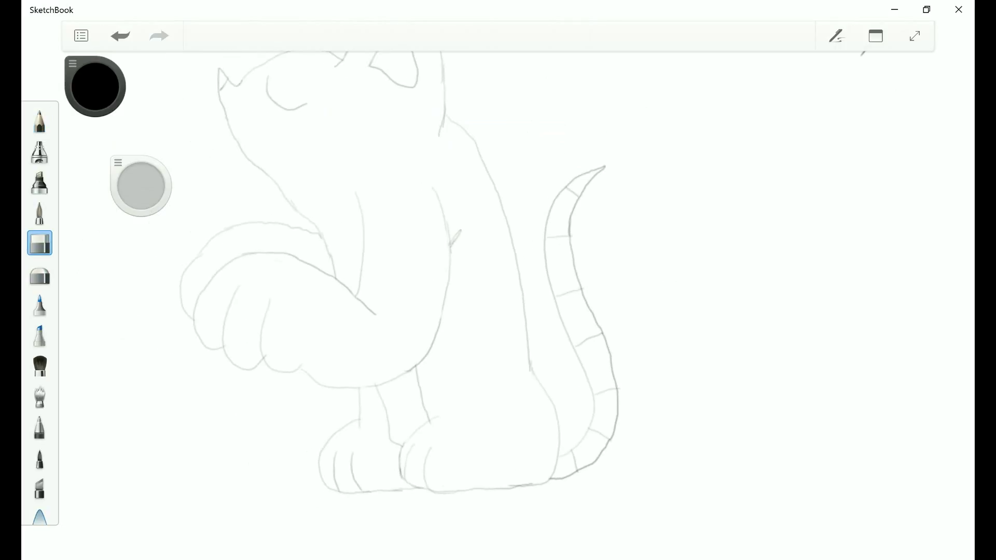
{"action": "key", "text": "e"}
{"action": "scroll", "coordinate": [498, 280], "scroll_direction": "up", "scroll_amount": 2}
{"action": "left_click_drag", "start_coordinate": [147, 360], "coordinate": [161, 359]}
{"action": "scroll", "coordinate": [498, 280], "scroll_direction": "down", "scroll_amount": 3}
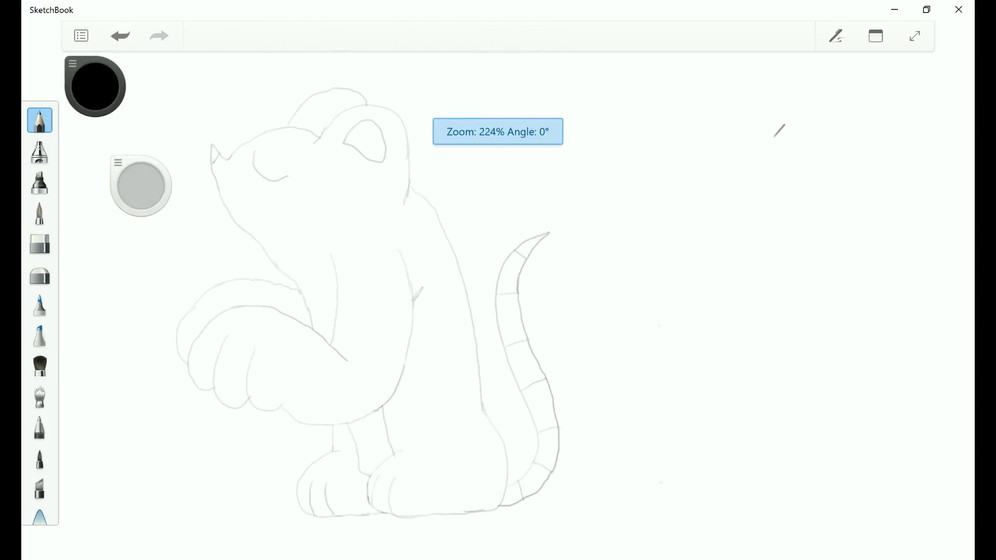
Draw small pairs of curved sniffing marks above and in front of the nose
{"action": "scroll", "coordinate": [498, 281], "scroll_direction": "up", "scroll_amount": 3}
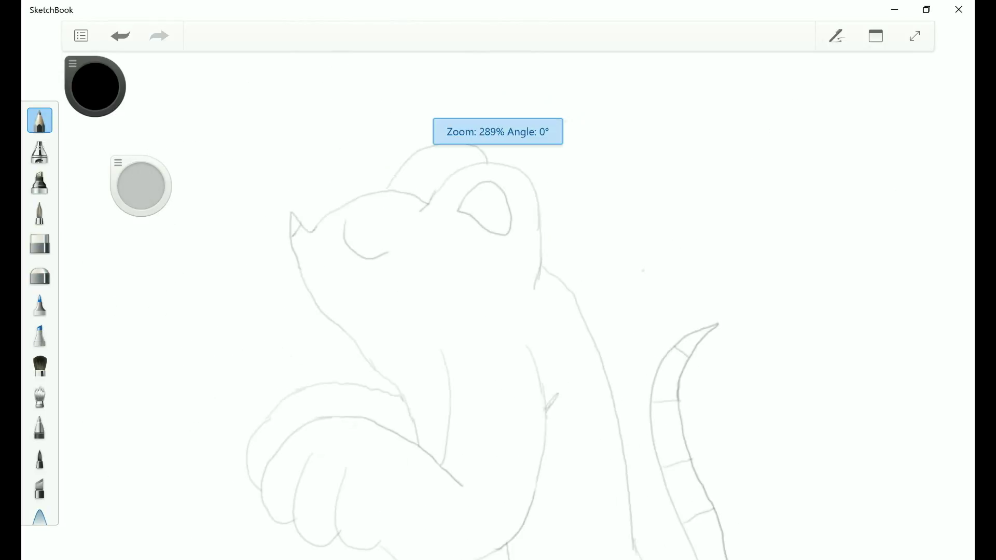
{"action": "scroll", "coordinate": [878, 165], "scroll_direction": "down", "scroll_amount": 3}
{"action": "scroll", "coordinate": [952, 229], "scroll_direction": "up", "scroll_amount": 3}
{"action": "key", "text": "ctrl+z"}
{"action": "key", "text": "ctrl+y"}
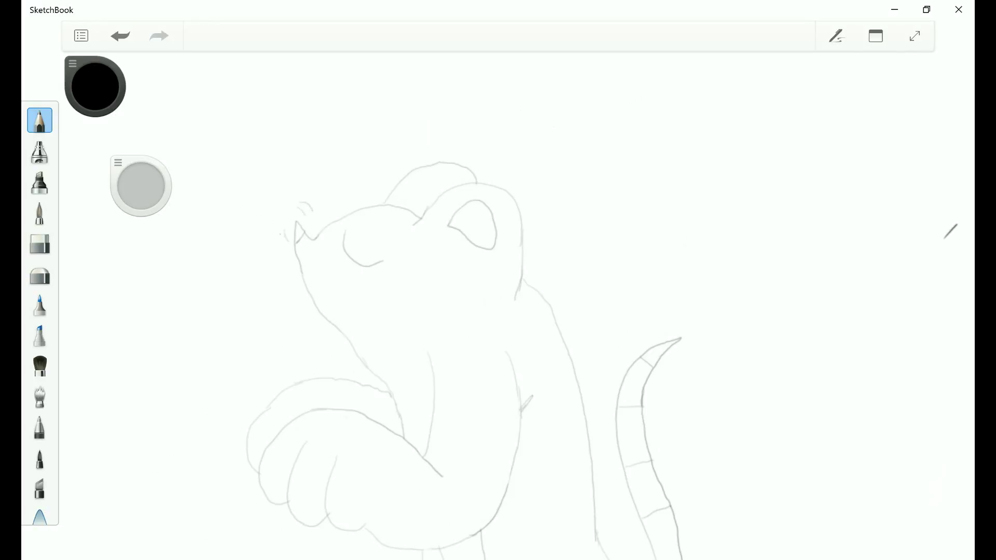
{"action": "scroll", "coordinate": [794, 204], "scroll_direction": "down", "scroll_amount": 3}
{"action": "scroll", "coordinate": [802, 204], "scroll_direction": "up", "scroll_amount": 1}
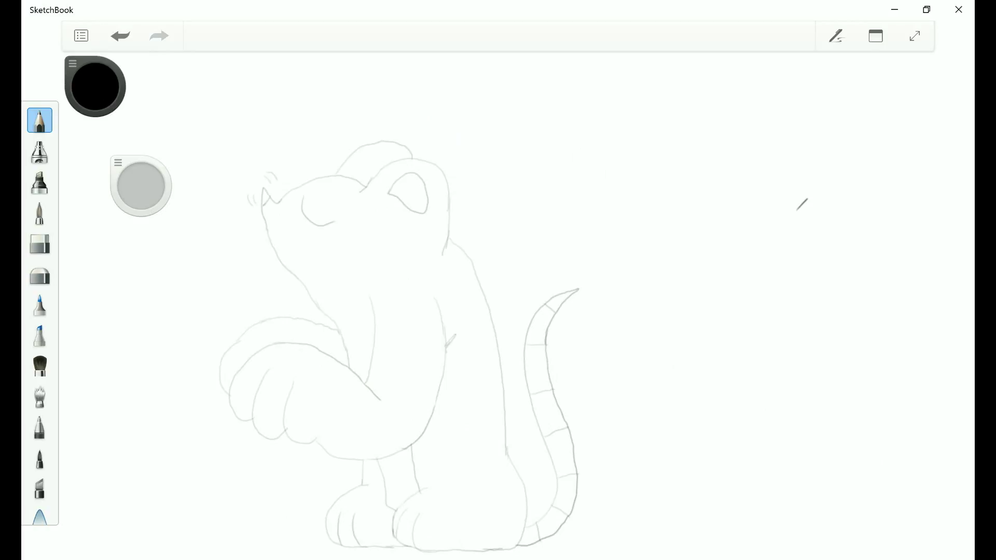
{"action": "double_click", "coordinate": [40, 244]}
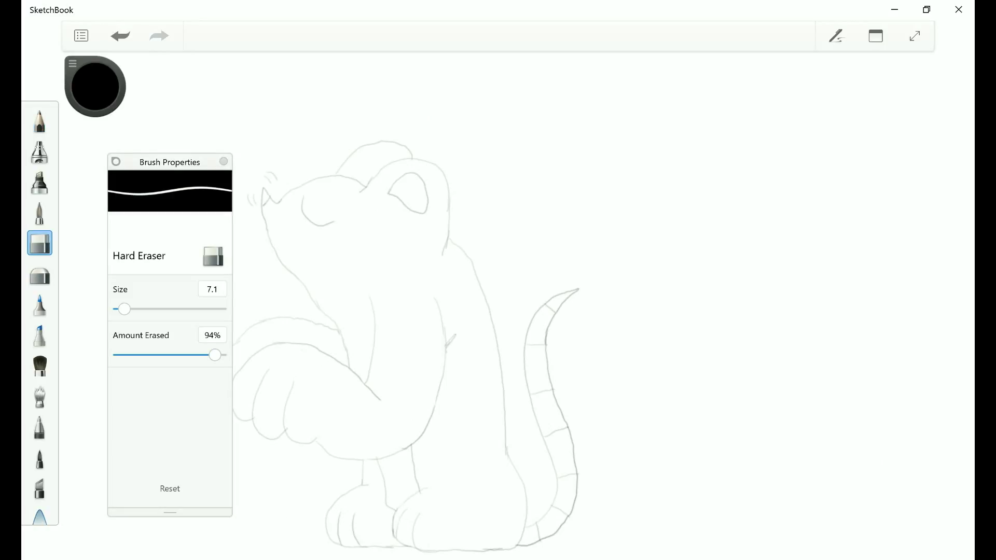
{"action": "left_click", "coordinate": [116, 162]}
{"action": "scroll", "coordinate": [332, 135], "scroll_direction": "up", "scroll_amount": 3}
{"action": "key", "text": "e"}
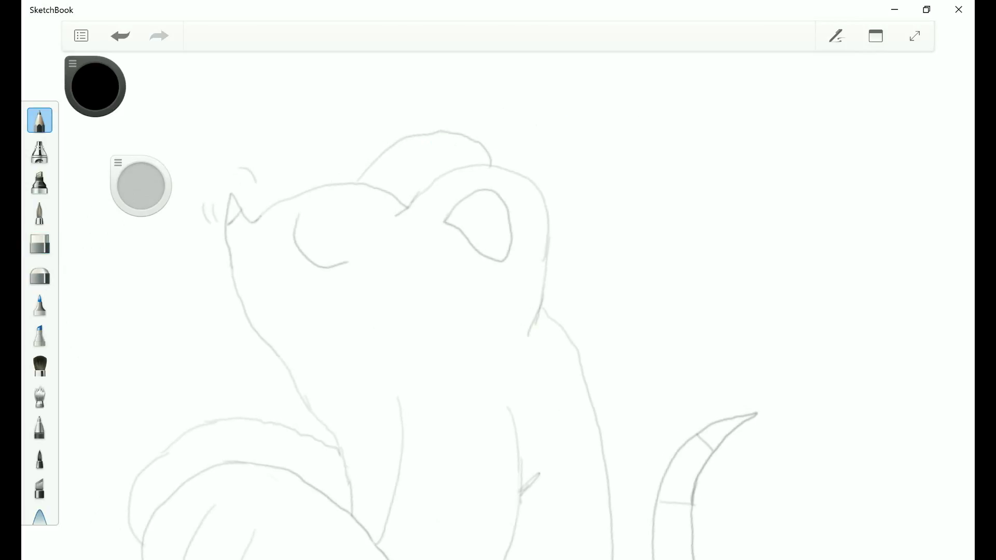
{"action": "key", "text": "ctrl+z"}
{"action": "left_click_drag", "start_coordinate": [235, 174], "coordinate": [245, 186]}
{"action": "key", "text": "ctrl+z"}
{"action": "key", "text": "ctrl+z"}
{"action": "scroll", "coordinate": [534, 230], "scroll_direction": "down", "scroll_amount": 5}
{"action": "scroll", "coordinate": [570, 207], "scroll_direction": "up", "scroll_amount": 3}
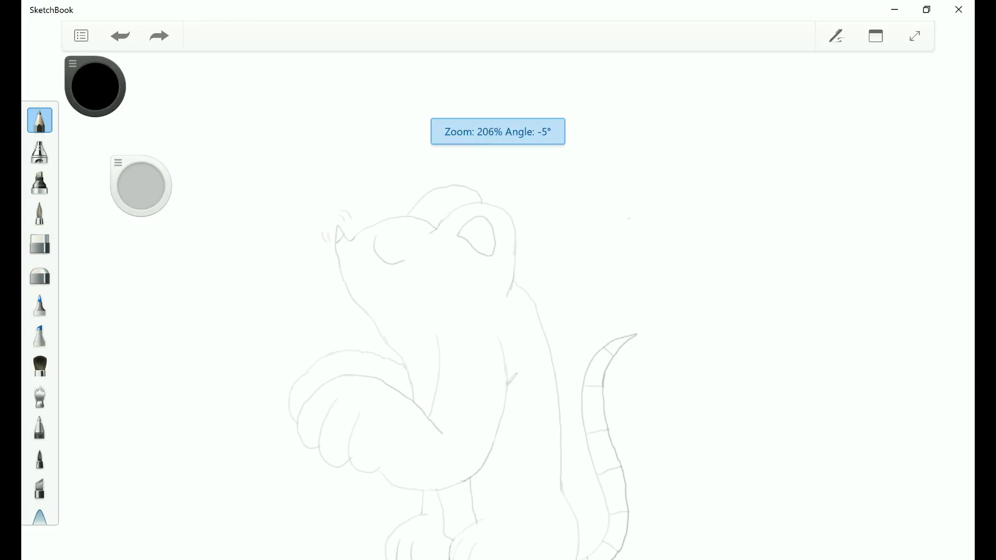
Erase the curved sniffing marks above the nose and redraw them as short slanted strokes
{"action": "key", "text": "e"}
{"action": "mouse_move", "coordinate": [221, 225]}
{"action": "left_mouse_down"}
{"action": "mouse_move", "coordinate": [229, 218]}
{"action": "mouse_move", "coordinate": [226, 239]}
{"action": "left_mouse_up"}
{"action": "key", "text": "e"}
{"action": "left_click_drag", "start_coordinate": [225, 219], "coordinate": [233, 232]}
{"action": "scroll", "coordinate": [529, 177], "scroll_direction": "down", "scroll_amount": 5}
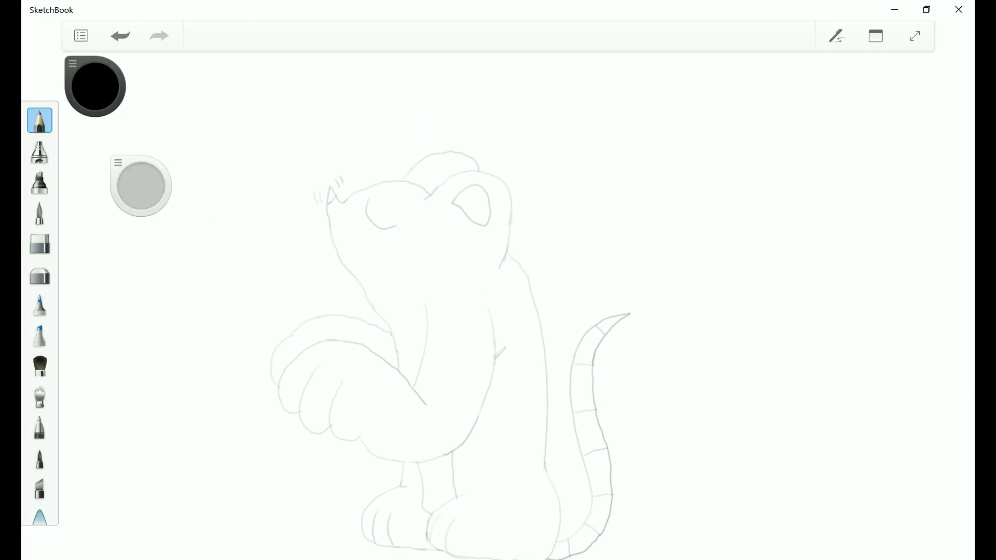
{"action": "scroll", "coordinate": [662, 264], "scroll_direction": "up", "scroll_amount": 2}
{"action": "scroll", "coordinate": [644, 260], "scroll_direction": "down", "scroll_amount": 3}
{"action": "scroll", "coordinate": [643, 260], "scroll_direction": "up", "scroll_amount": 3}
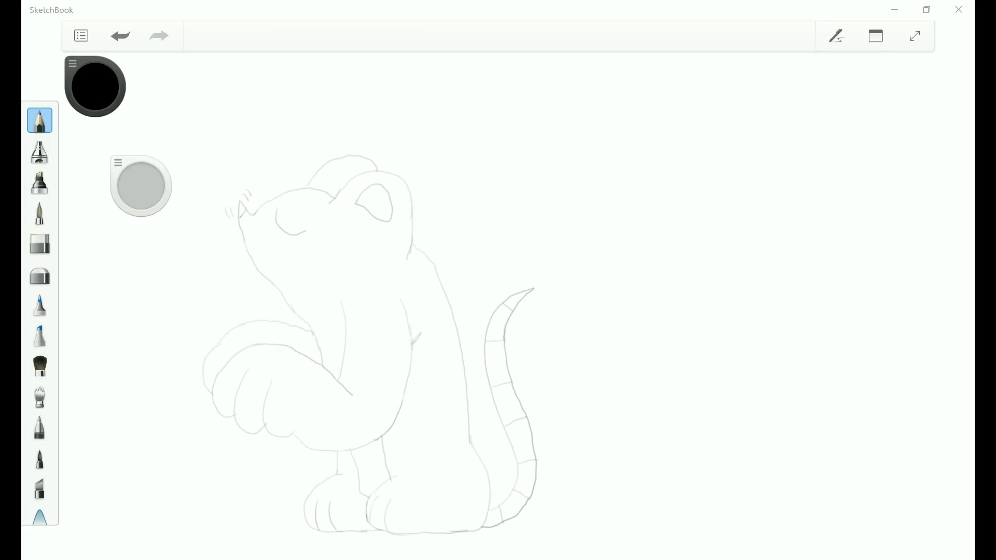
{"action": "left_click", "coordinate": [39, 243]}
{"action": "scroll", "coordinate": [643, 332], "scroll_direction": "up", "scroll_amount": 3}
{"action": "mouse_move", "coordinate": [351, 324]}
{"action": "left_mouse_down"}
{"action": "mouse_move", "coordinate": [341, 338]}
{"action": "mouse_move", "coordinate": [357, 318]}
{"action": "left_mouse_up"}
{"action": "key", "text": "ctrl+z"}
{"action": "left_click", "coordinate": [40, 121]}
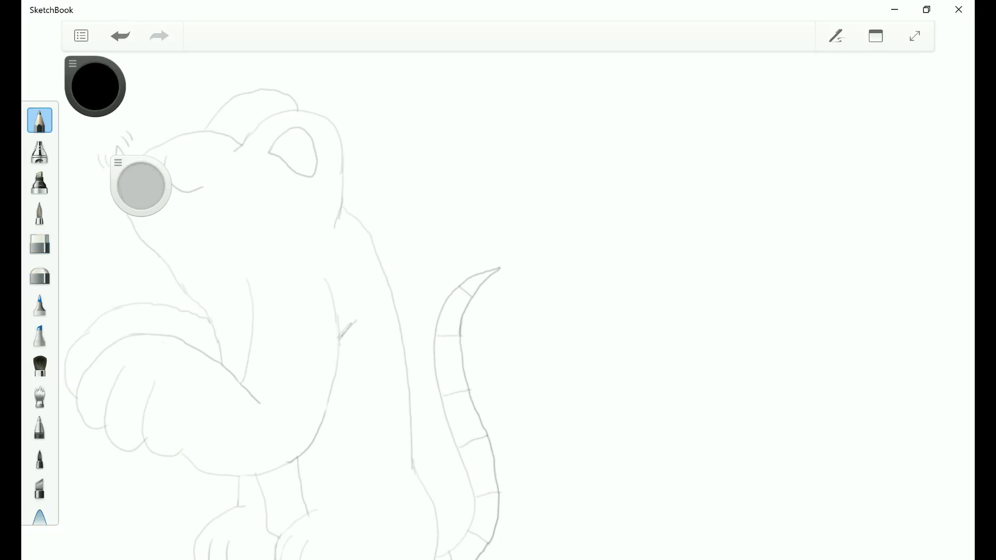
Erase the doubled crease mark behind the near upper arm and redraw it as a single curved stroke
{"action": "key", "text": "e"}
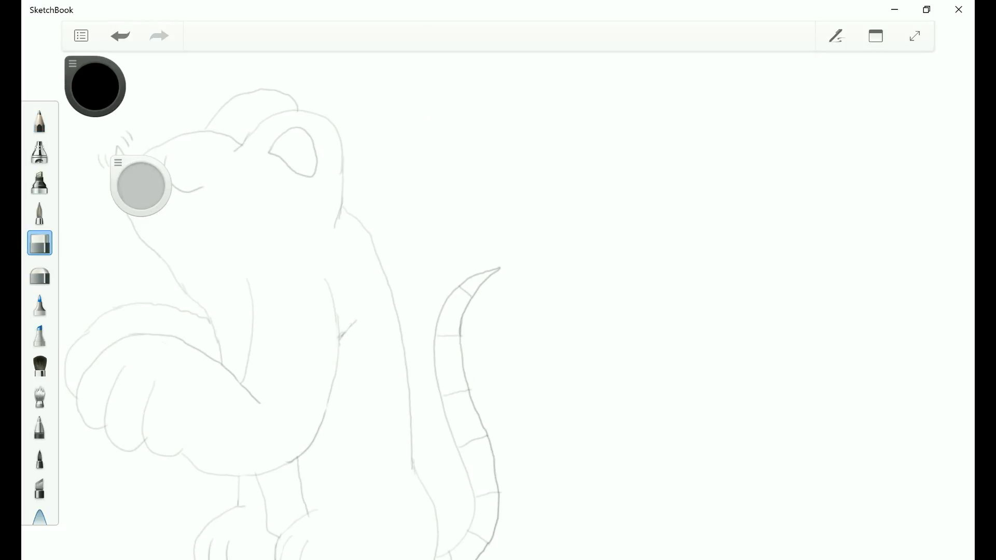
{"action": "scroll", "coordinate": [498, 312], "scroll_direction": "down", "scroll_amount": 3}
{"action": "key", "text": "ctrl+z"}
{"action": "scroll", "coordinate": [498, 311], "scroll_direction": "up", "scroll_amount": 4}
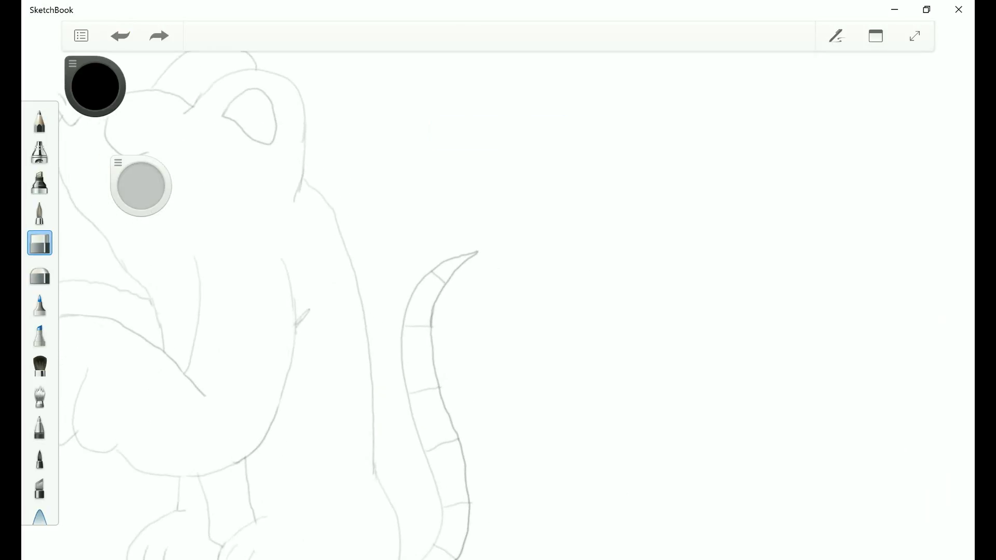
{"action": "key", "text": "e"}
{"action": "mouse_move", "coordinate": [309, 310]}
{"action": "left_mouse_down"}
{"action": "mouse_move", "coordinate": [301, 322]}
{"action": "mouse_move", "coordinate": [321, 304]}
{"action": "mouse_move", "coordinate": [295, 324]}
{"action": "left_mouse_up"}
{"action": "key", "text": "e"}
{"action": "key", "text": "e"}
{"action": "key", "text": "e"}
{"action": "key", "text": "e"}
{"action": "key", "text": "ctrl+z"}
{"action": "left_click_drag", "start_coordinate": [317, 305], "coordinate": [296, 329]}
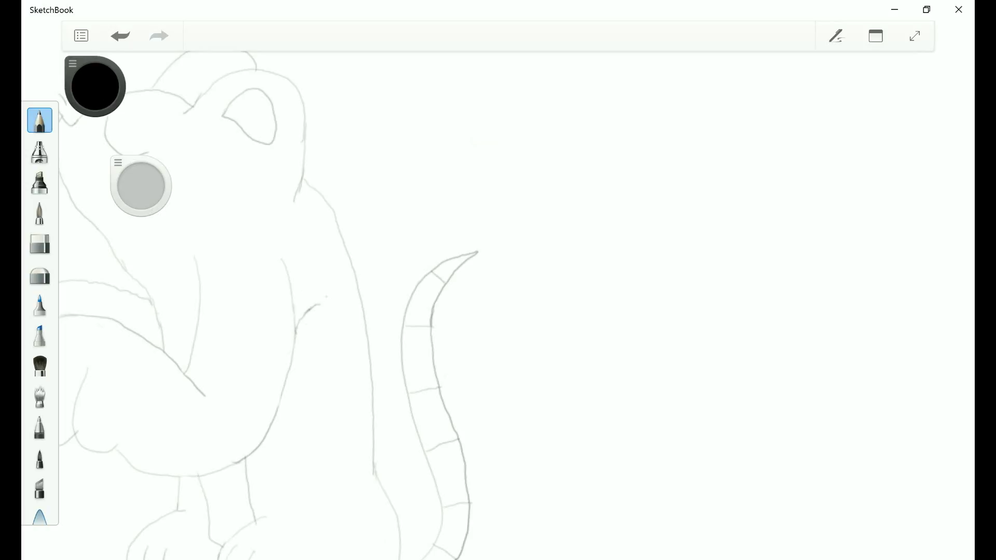
{"action": "key", "text": "ctrl+z"}
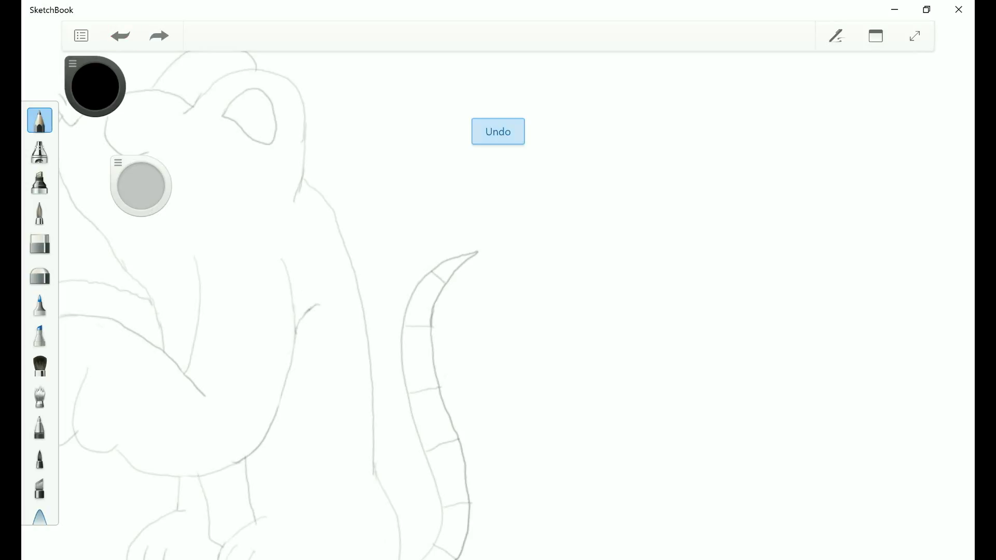
Try extending the crease behind the near upper arm further toward the back, and undo the extension
{"action": "scroll", "coordinate": [487, 297], "scroll_direction": "down", "scroll_amount": 3}
{"action": "scroll", "coordinate": [486, 311], "scroll_direction": "down", "scroll_amount": 2}
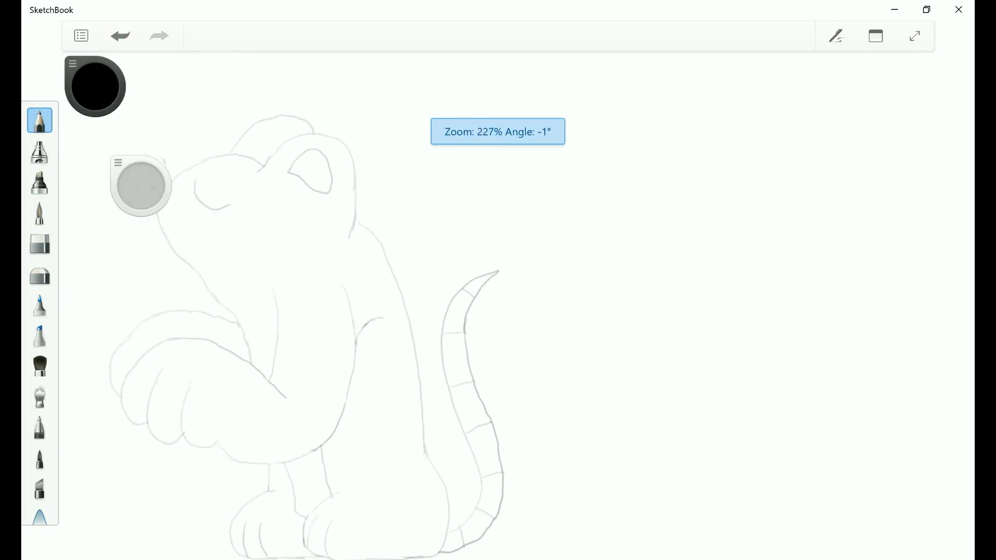
{"action": "key", "text": "ctrl+z"}
{"action": "scroll", "coordinate": [498, 312], "scroll_direction": "up", "scroll_amount": 3}
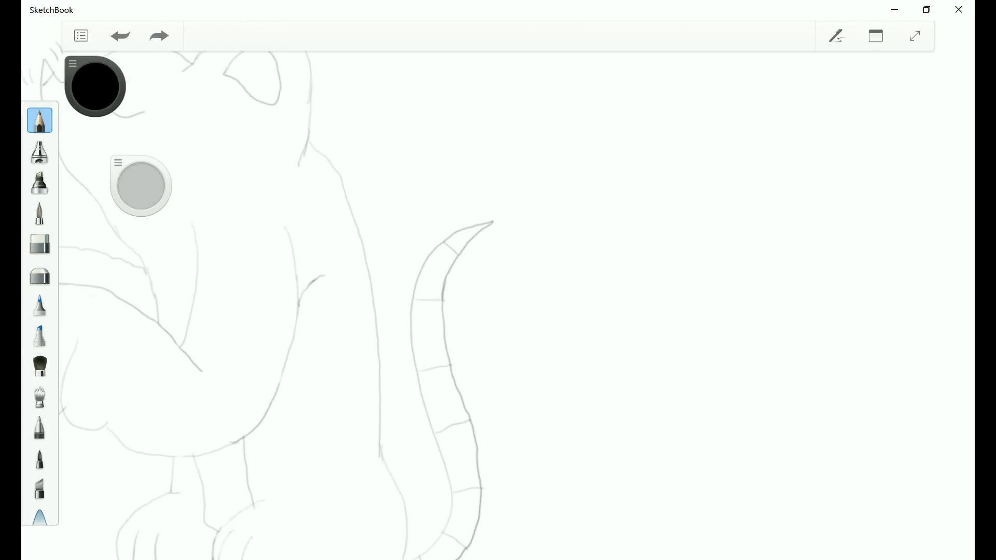
{"action": "left_click_drag", "start_coordinate": [313, 285], "coordinate": [336, 276]}
{"action": "scroll", "coordinate": [498, 311], "scroll_direction": "down", "scroll_amount": 3}
{"action": "scroll", "coordinate": [498, 311], "scroll_direction": "up", "scroll_amount": 1}
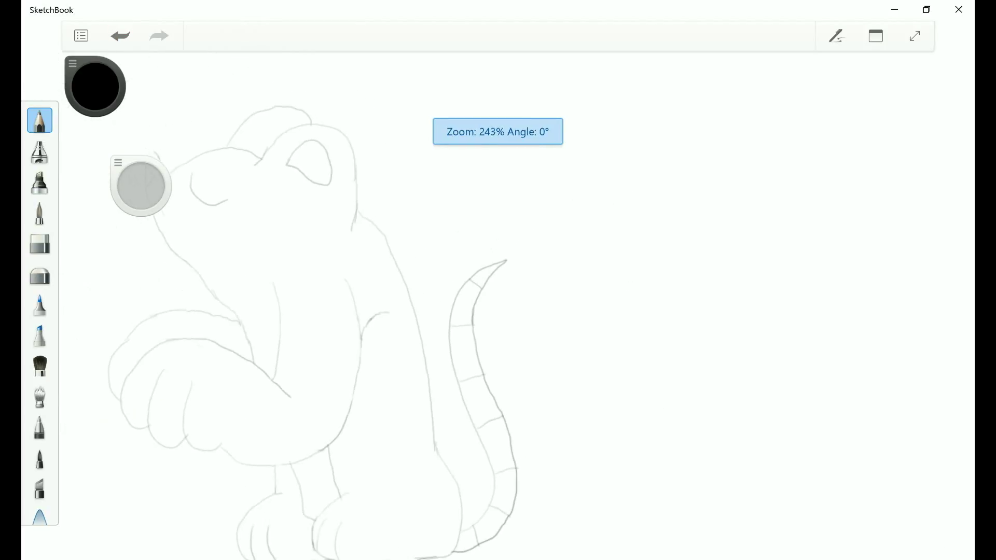
{"action": "key", "text": "ctrl+z"}
{"action": "key", "text": "ctrl+z"}
{"action": "key", "text": "ctrl+y"}
{"action": "key", "text": "ctrl+z"}
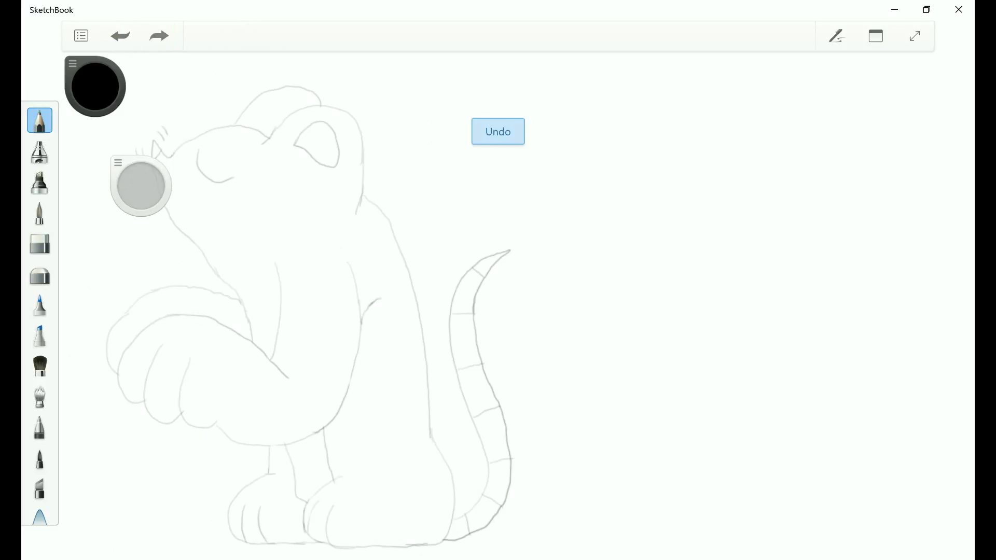
Trim the crease mark with the eraser and redraw its lower end to meet the near arm's back line
{"action": "left_click", "coordinate": [40, 243]}
{"action": "left_click_drag", "start_coordinate": [383, 296], "coordinate": [378, 300]}
{"action": "scroll", "coordinate": [498, 311], "scroll_direction": "down", "scroll_amount": 3}
{"action": "scroll", "coordinate": [651, 281], "scroll_direction": "up", "scroll_amount": 1}
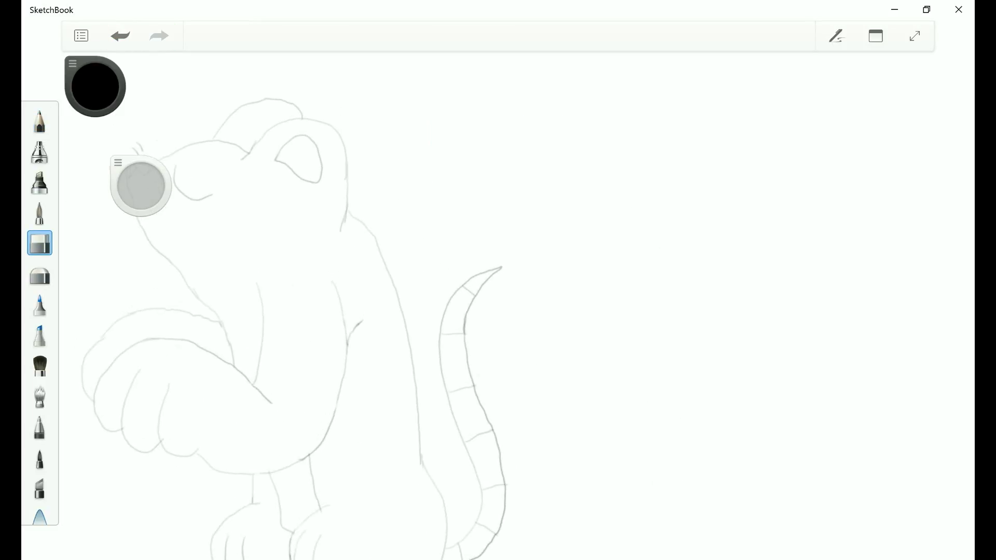
{"action": "key", "text": "p"}
{"action": "mouse_move", "coordinate": [346, 348]}
{"action": "left_mouse_down"}
{"action": "mouse_move", "coordinate": [311, 430]}
{"action": "mouse_move", "coordinate": [361, 321]}
{"action": "left_mouse_up"}
{"action": "key", "text": "ctrl+z"}
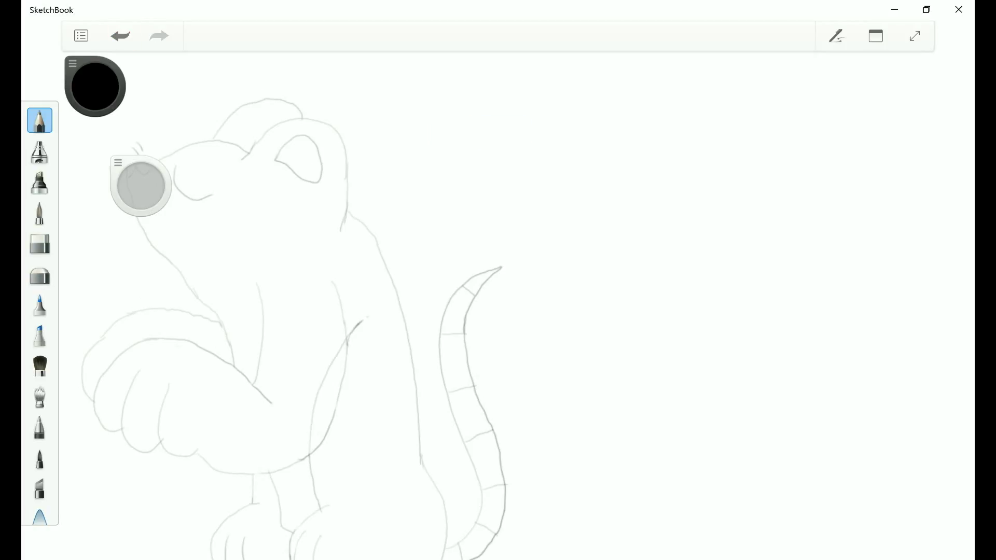
{"action": "key", "text": "e"}
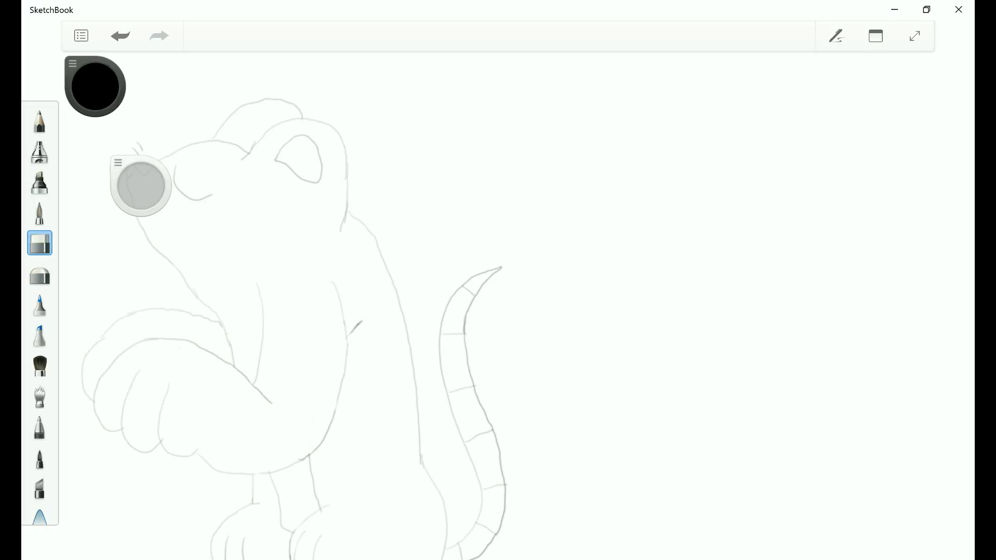
{"action": "key", "text": "e"}
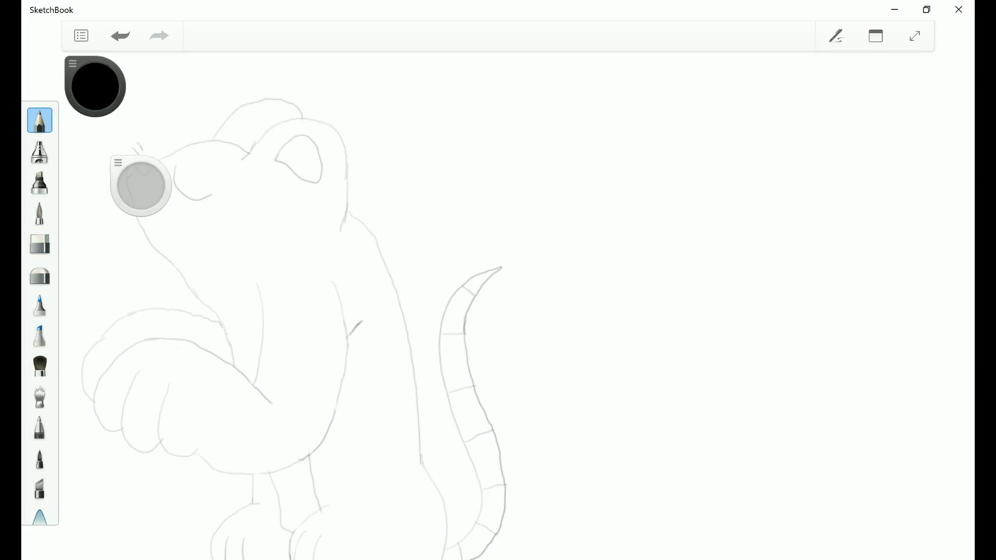
Rework the crease behind the near arm into a short slanted stroke and clean up its junction with the arm
{"action": "scroll", "coordinate": [464, 286], "scroll_direction": "down", "scroll_amount": 1}
{"action": "left_click", "coordinate": [121, 36]}
{"action": "left_click", "coordinate": [120, 36]}
{"action": "left_click", "coordinate": [159, 35]}
{"action": "scroll", "coordinate": [519, 382], "scroll_direction": "up", "scroll_amount": 3}
{"action": "key", "text": "ctrl+z"}
{"action": "left_click_drag", "start_coordinate": [289, 317], "coordinate": [310, 295]}
{"action": "left_click", "coordinate": [121, 35]}
{"action": "scroll", "coordinate": [364, 312], "scroll_direction": "down", "scroll_amount": 3}
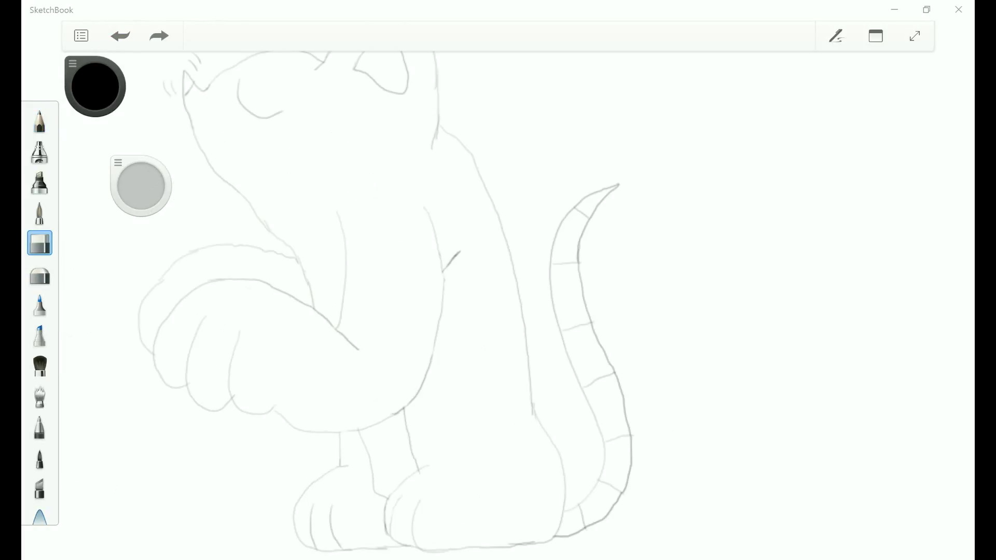
{"action": "left_click", "coordinate": [444, 275]}
{"action": "left_click", "coordinate": [471, 321]}
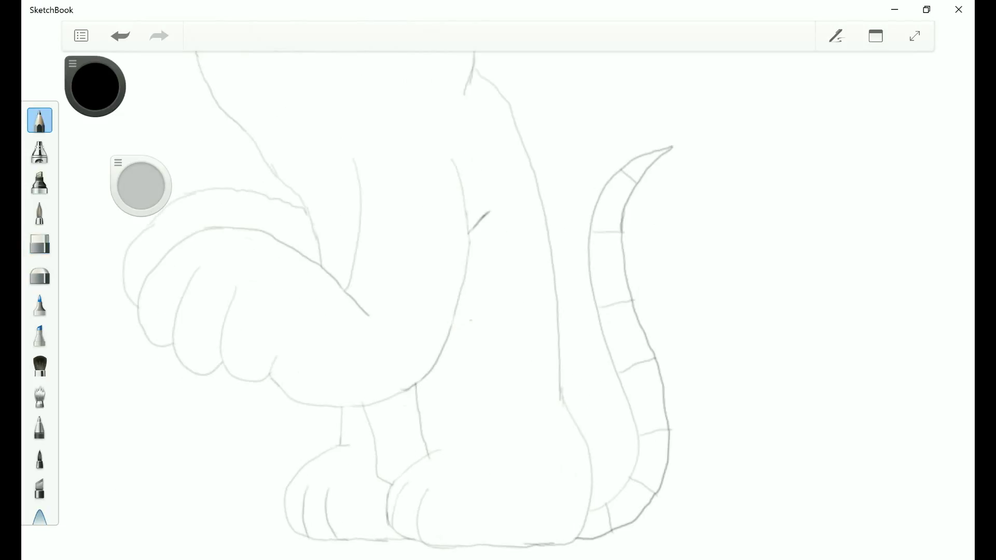
Add a short crease where the last finger of the near paw meets the forearm
{"action": "key", "text": "ctrl+z"}
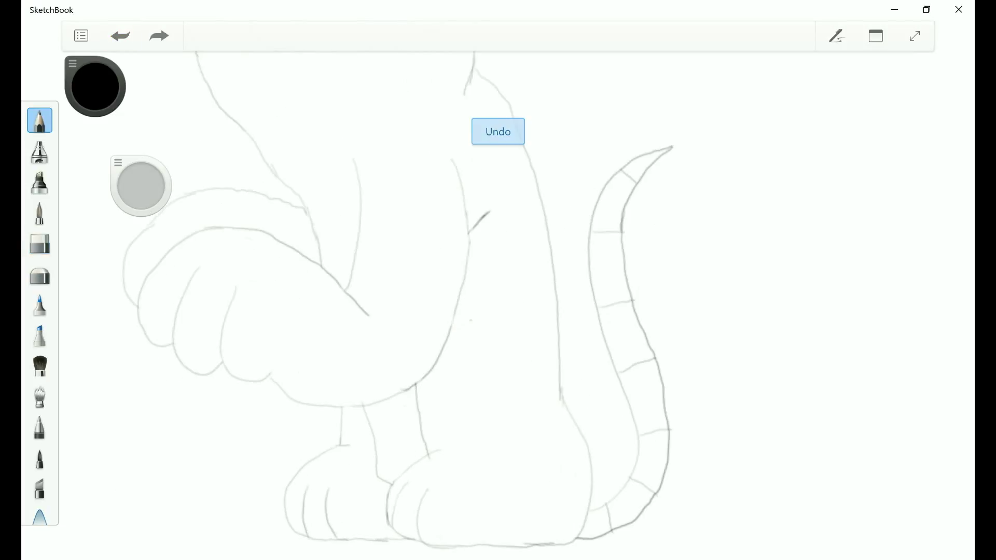
{"action": "scroll", "coordinate": [498, 301], "scroll_direction": "down", "scroll_amount": 2}
{"action": "scroll", "coordinate": [498, 301], "scroll_direction": "up", "scroll_amount": 2}
{"action": "key", "text": "ctrl+y"}
{"action": "scroll", "coordinate": [498, 301], "scroll_direction": "down", "scroll_amount": 3}
{"action": "scroll", "coordinate": [498, 301], "scroll_direction": "up", "scroll_amount": 1}
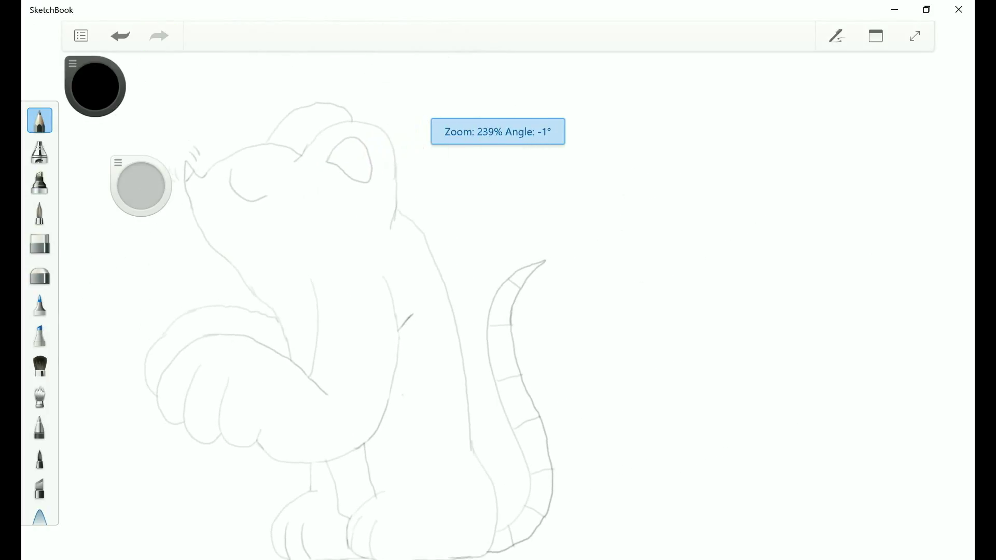
Erase the overlapping line ends on the back above the rump and rejoin the back outline cleanly
{"action": "scroll", "coordinate": [707, 377], "scroll_direction": "up", "scroll_amount": 3}
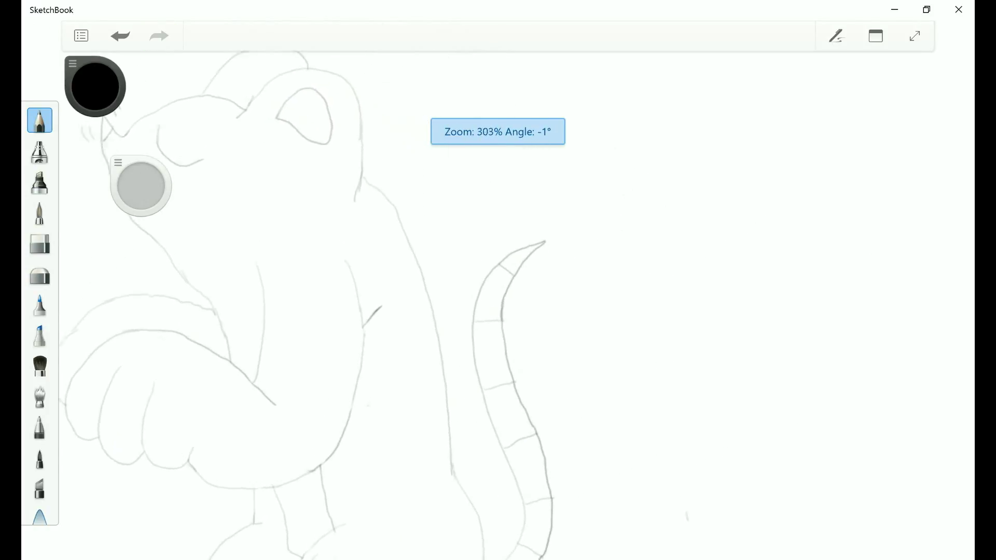
{"action": "scroll", "coordinate": [498, 301], "scroll_direction": "down", "scroll_amount": 2}
{"action": "scroll", "coordinate": [498, 301], "scroll_direction": "up", "scroll_amount": 3}
{"action": "left_click", "coordinate": [39, 243]}
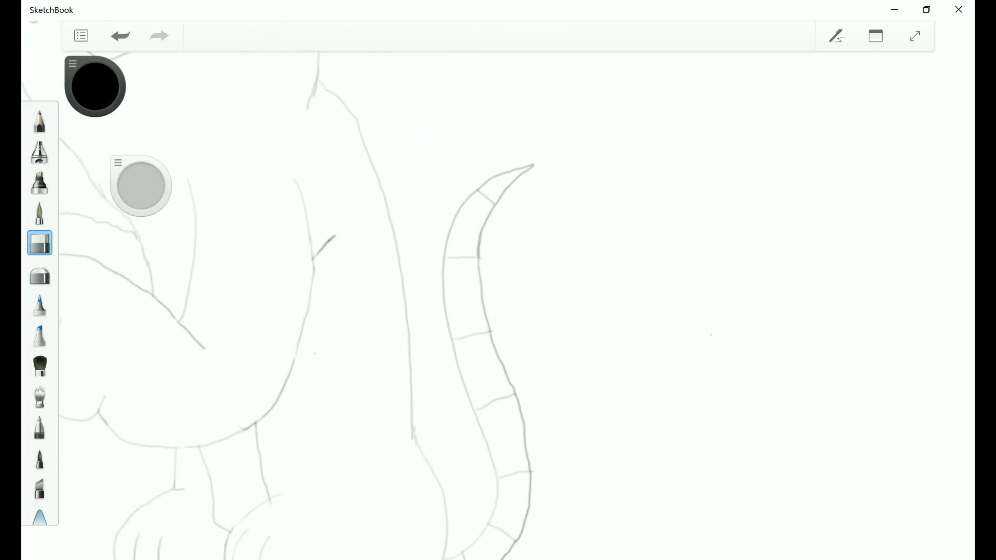
{"action": "key", "text": "e"}
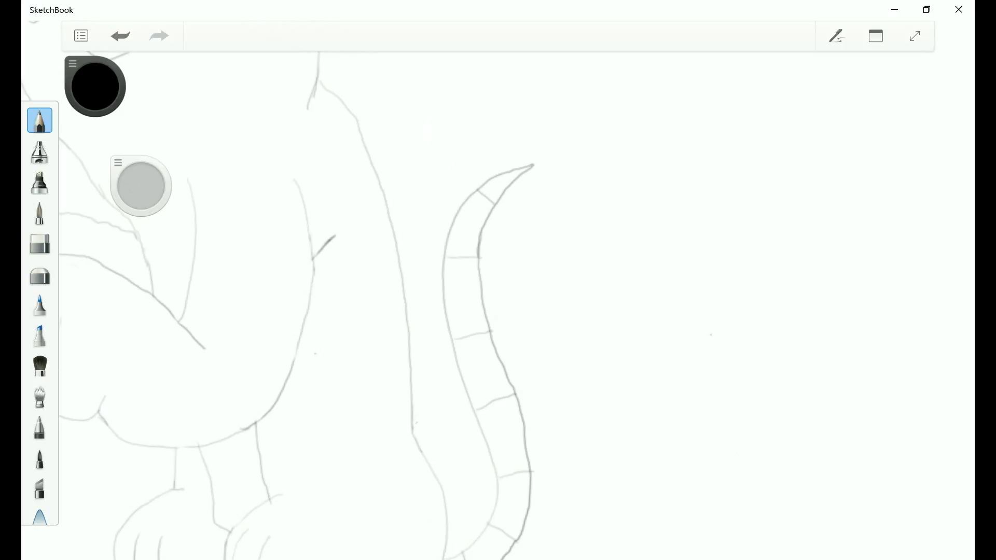
{"action": "scroll", "coordinate": [498, 301], "scroll_direction": "down", "scroll_amount": 3}
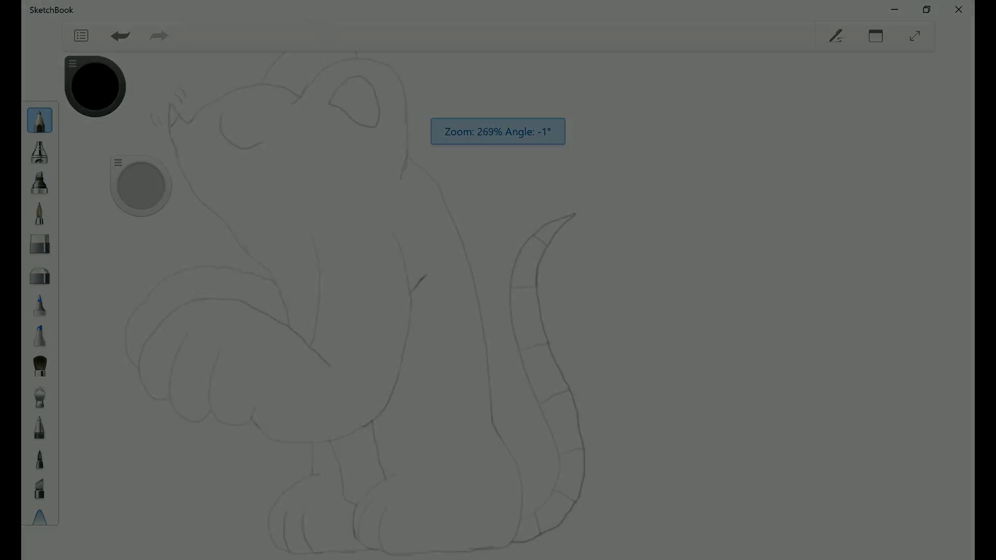
Trace the back edge of the near ear with dark pencil strokes down to the neck
{"action": "mouse_move", "coordinate": [430, 190]}
{"action": "left_mouse_down"}
{"action": "mouse_move", "coordinate": [432, 234]}
{"action": "mouse_move", "coordinate": [425, 164]}
{"action": "left_mouse_up"}
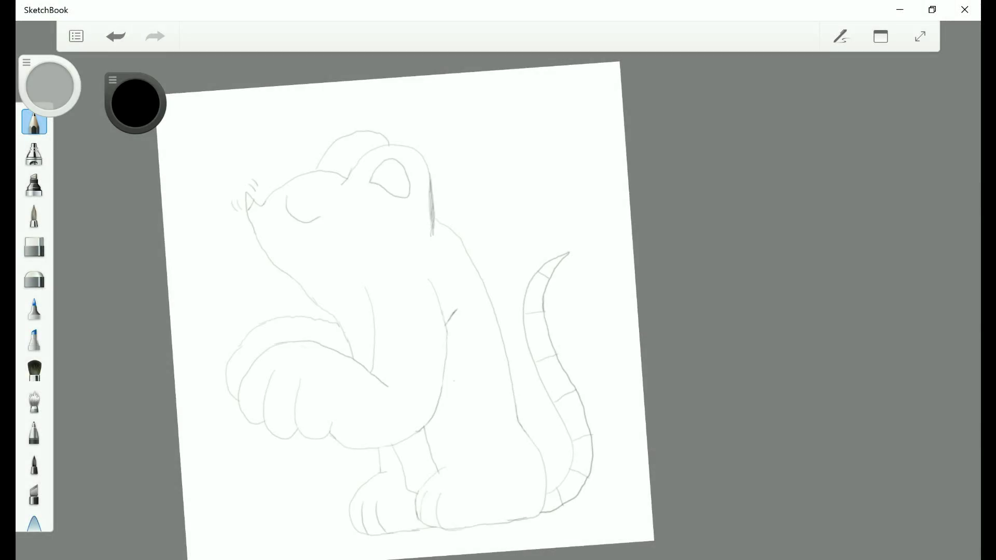
{"action": "mouse_move", "coordinate": [432, 239]}
{"action": "left_mouse_down"}
{"action": "mouse_move", "coordinate": [429, 172]}
{"action": "mouse_move", "coordinate": [429, 196]}
{"action": "left_mouse_up"}
{"action": "left_click_drag", "start_coordinate": [457, 310], "coordinate": [381, 283]}
Go over the mouse's back with layered dark pencil strokes from the neck down to just above the rump
{"action": "left_click_drag", "start_coordinate": [394, 182], "coordinate": [417, 260]}
{"action": "left_click_drag", "start_coordinate": [411, 222], "coordinate": [418, 279]}
{"action": "left_click_drag", "start_coordinate": [413, 216], "coordinate": [422, 261]}
{"action": "left_click_drag", "start_coordinate": [400, 192], "coordinate": [418, 249]}
{"action": "left_click_drag", "start_coordinate": [393, 182], "coordinate": [416, 279]}
{"action": "left_click_drag", "start_coordinate": [412, 244], "coordinate": [414, 302]}
{"action": "key", "text": "ctrl+z"}
{"action": "left_click_drag", "start_coordinate": [415, 259], "coordinate": [415, 351]}
{"action": "left_click_drag", "start_coordinate": [418, 299], "coordinate": [413, 354]}
{"action": "left_click_drag", "start_coordinate": [418, 279], "coordinate": [413, 347]}
{"action": "mouse_move", "coordinate": [423, 252]}
{"action": "left_mouse_down"}
{"action": "mouse_move", "coordinate": [416, 325]}
{"action": "mouse_move", "coordinate": [417, 292]}
{"action": "left_mouse_up"}
{"action": "left_click_drag", "start_coordinate": [400, 189], "coordinate": [418, 254]}
{"action": "left_click_drag", "start_coordinate": [394, 179], "coordinate": [418, 243]}
{"action": "mouse_move", "coordinate": [411, 349]}
{"action": "left_mouse_down"}
{"action": "mouse_move", "coordinate": [396, 428]}
{"action": "mouse_move", "coordinate": [419, 255]}
{"action": "mouse_move", "coordinate": [405, 383]}
{"action": "left_mouse_up"}
Darken the rest of the near ear's outer outline over the top and down to the head
{"action": "mouse_move", "coordinate": [392, 179]}
{"action": "left_mouse_down"}
{"action": "mouse_move", "coordinate": [442, 309]}
{"action": "mouse_move", "coordinate": [438, 287]}
{"action": "mouse_move", "coordinate": [469, 288]}
{"action": "left_mouse_up"}
{"action": "left_click_drag", "start_coordinate": [372, 243], "coordinate": [356, 301]}
{"action": "left_click_drag", "start_coordinate": [469, 288], "coordinate": [478, 322]}
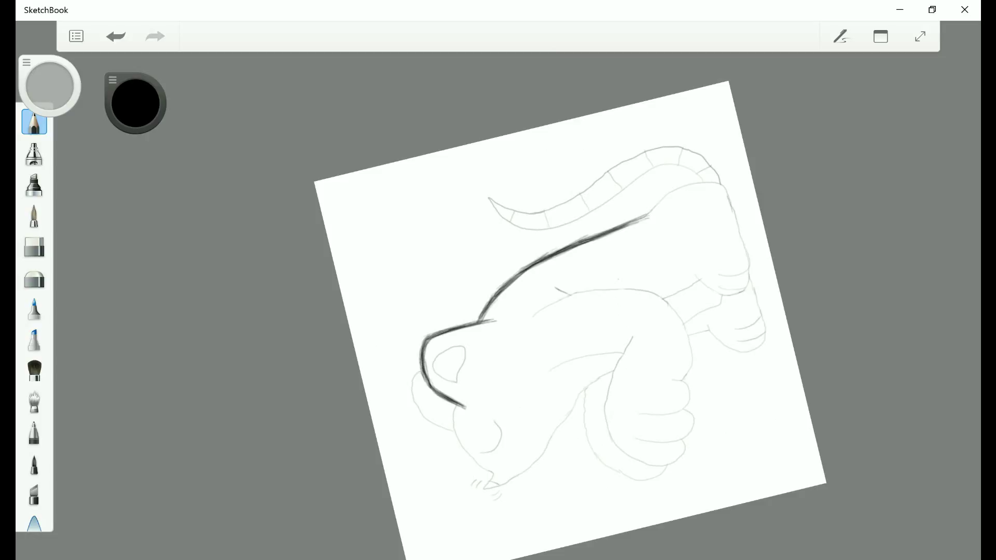
{"action": "mouse_move", "coordinate": [478, 322]}
{"action": "left_mouse_down"}
{"action": "mouse_move", "coordinate": [569, 284]}
{"action": "mouse_move", "coordinate": [518, 221]}
{"action": "left_mouse_up"}
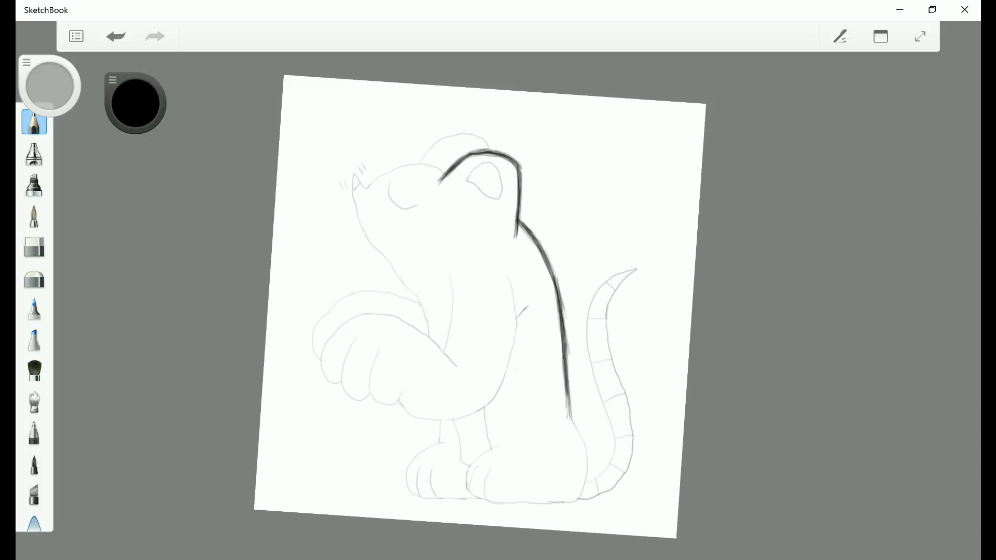
Darken the rump outline down to the tail base and along the underside toward the near foot
{"action": "mouse_move", "coordinate": [480, 306]}
{"action": "left_mouse_down"}
{"action": "mouse_move", "coordinate": [522, 325]}
{"action": "mouse_move", "coordinate": [416, 201]}
{"action": "mouse_move", "coordinate": [407, 214]}
{"action": "left_mouse_up"}
{"action": "mouse_move", "coordinate": [476, 323]}
{"action": "left_mouse_down"}
{"action": "mouse_move", "coordinate": [488, 382]}
{"action": "mouse_move", "coordinate": [472, 418]}
{"action": "mouse_move", "coordinate": [478, 342]}
{"action": "left_mouse_up"}
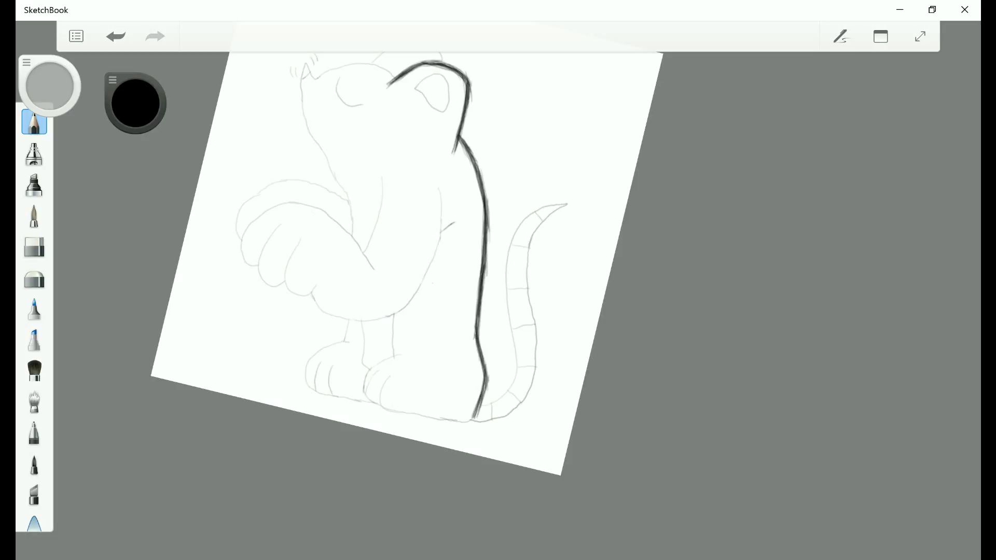
{"action": "mouse_move", "coordinate": [473, 418]}
{"action": "left_mouse_down"}
{"action": "mouse_move", "coordinate": [525, 306]}
{"action": "mouse_move", "coordinate": [535, 307]}
{"action": "mouse_move", "coordinate": [503, 379]}
{"action": "mouse_move", "coordinate": [529, 322]}
{"action": "left_mouse_up"}
{"action": "left_click_drag", "start_coordinate": [516, 355], "coordinate": [535, 309]}
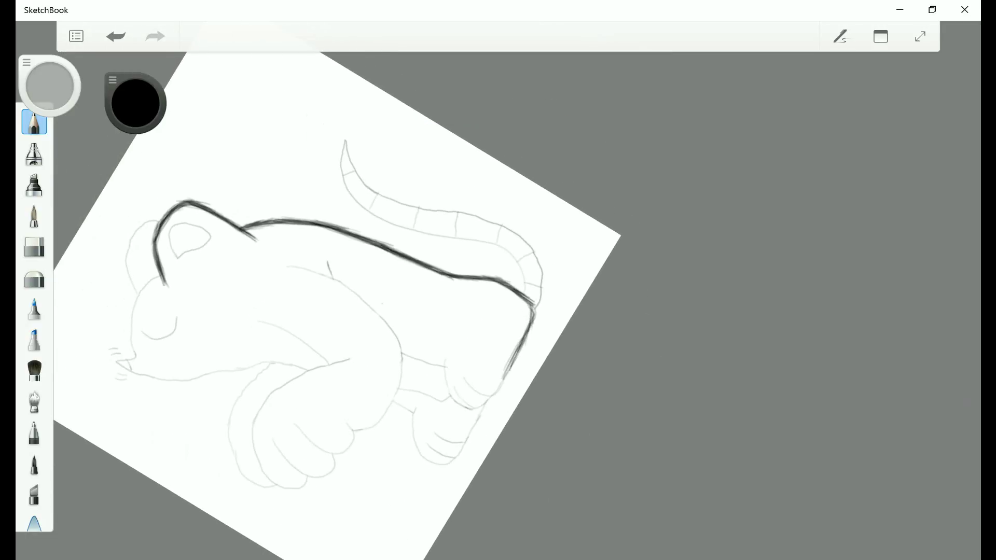
{"action": "mouse_move", "coordinate": [516, 353]}
{"action": "left_mouse_down"}
{"action": "mouse_move", "coordinate": [499, 387]}
{"action": "mouse_move", "coordinate": [533, 314]}
{"action": "left_mouse_up"}
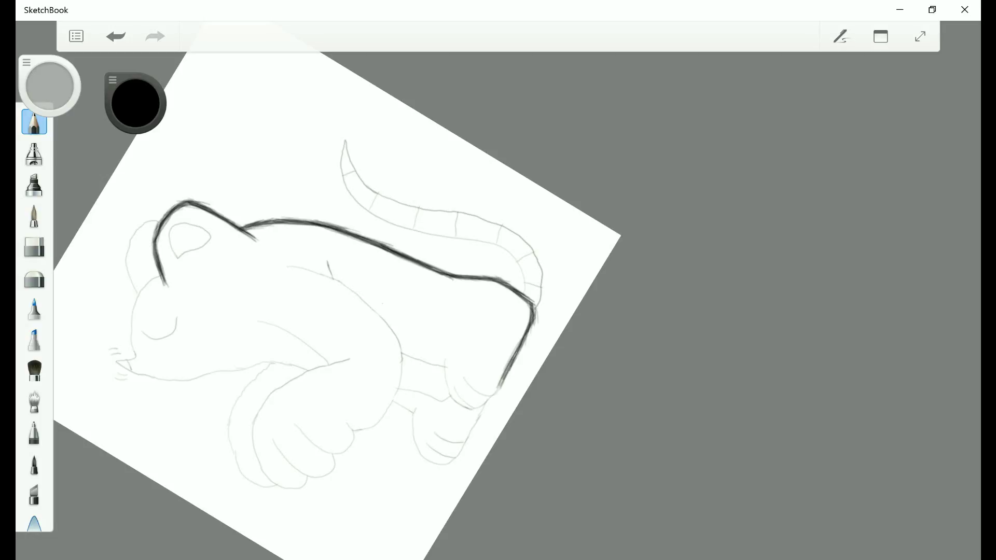
Trace the top of the head in dark strokes from the near ear to the nose
{"action": "left_click_drag", "start_coordinate": [382, 303], "coordinate": [560, 243]}
{"action": "mouse_move", "coordinate": [306, 268]}
{"action": "left_mouse_down"}
{"action": "mouse_move", "coordinate": [291, 335]}
{"action": "mouse_move", "coordinate": [291, 301]}
{"action": "mouse_move", "coordinate": [304, 267]}
{"action": "mouse_move", "coordinate": [293, 355]}
{"action": "mouse_move", "coordinate": [289, 307]}
{"action": "mouse_move", "coordinate": [306, 267]}
{"action": "left_mouse_up"}
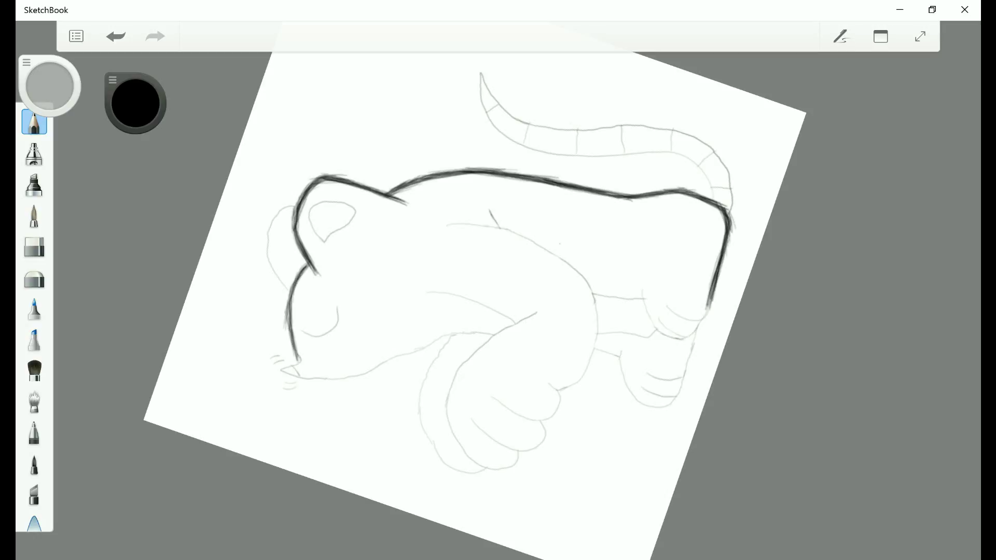
{"action": "left_click_drag", "start_coordinate": [288, 340], "coordinate": [298, 276]}
{"action": "left_click_drag", "start_coordinate": [290, 339], "coordinate": [301, 270]}
Darken the far ear's curved outline and touch up the near ear's back edge
{"action": "mouse_move", "coordinate": [560, 244]}
{"action": "left_mouse_down"}
{"action": "mouse_move", "coordinate": [489, 283]}
{"action": "mouse_move", "coordinate": [649, 325]}
{"action": "mouse_move", "coordinate": [626, 318]}
{"action": "left_mouse_up"}
{"action": "left_click_drag", "start_coordinate": [365, 191], "coordinate": [364, 244]}
{"action": "left_click_drag", "start_coordinate": [374, 179], "coordinate": [361, 248]}
{"action": "mouse_move", "coordinate": [407, 172]}
{"action": "left_mouse_down"}
{"action": "mouse_move", "coordinate": [363, 210]}
{"action": "mouse_move", "coordinate": [361, 251]}
{"action": "mouse_move", "coordinate": [396, 174]}
{"action": "mouse_move", "coordinate": [360, 252]}
{"action": "left_mouse_up"}
{"action": "mouse_move", "coordinate": [364, 229]}
{"action": "left_mouse_down"}
{"action": "mouse_move", "coordinate": [386, 175]}
{"action": "mouse_move", "coordinate": [361, 248]}
{"action": "left_mouse_up"}
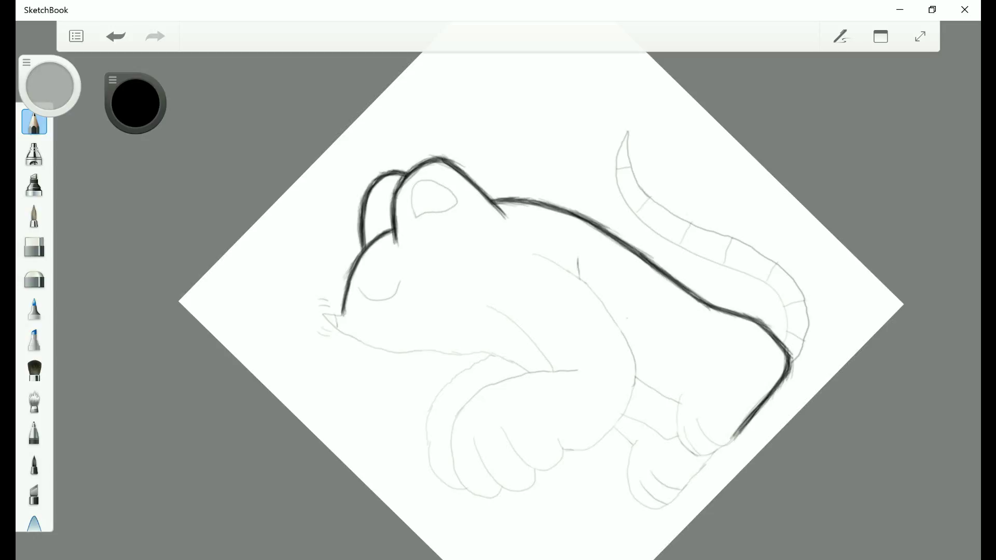
{"action": "left_click_drag", "start_coordinate": [463, 171], "coordinate": [504, 215]}
Darken the pointed nose tip and the front edge of the snout below it
{"action": "scroll", "coordinate": [518, 311], "scroll_direction": "down", "scroll_amount": 4}
{"action": "scroll", "coordinate": [467, 312], "scroll_direction": "up", "scroll_amount": 4}
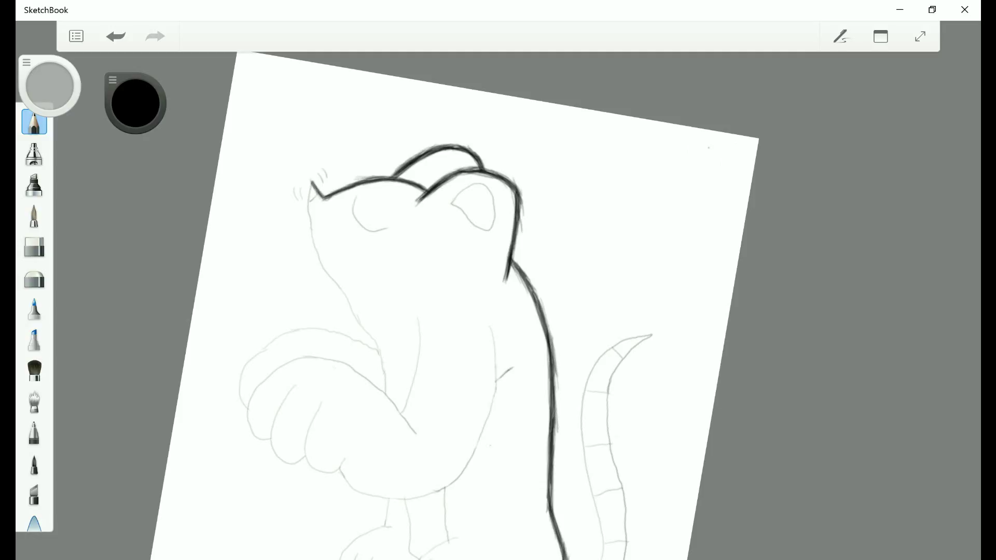
{"action": "mouse_move", "coordinate": [309, 180]}
{"action": "left_mouse_down"}
{"action": "mouse_move", "coordinate": [319, 274]}
{"action": "mouse_move", "coordinate": [312, 213]}
{"action": "left_mouse_up"}
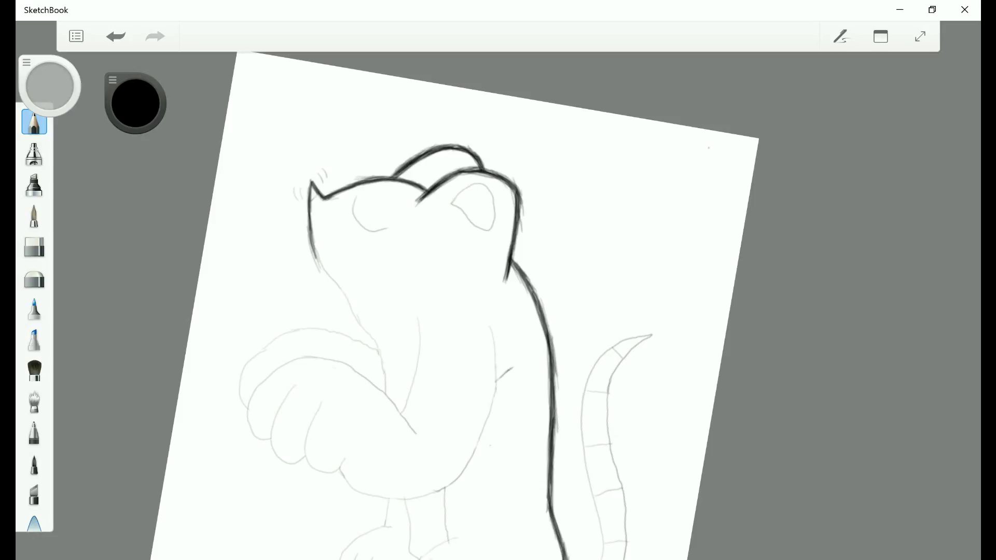
Continue the dark outline from the snout down along the jaw and throat toward the far arm
{"action": "left_click_drag", "start_coordinate": [310, 246], "coordinate": [348, 301]}
{"action": "left_click_drag", "start_coordinate": [309, 219], "coordinate": [353, 316]}
{"action": "mouse_move", "coordinate": [313, 236]}
{"action": "left_mouse_down"}
{"action": "mouse_move", "coordinate": [357, 319]}
{"action": "mouse_move", "coordinate": [342, 295]}
{"action": "left_mouse_up"}
{"action": "left_click_drag", "start_coordinate": [318, 263], "coordinate": [363, 330]}
{"action": "left_click_drag", "start_coordinate": [337, 291], "coordinate": [371, 337]}
{"action": "left_click_drag", "start_coordinate": [325, 266], "coordinate": [354, 319]}
{"action": "left_click_drag", "start_coordinate": [309, 225], "coordinate": [325, 265]}
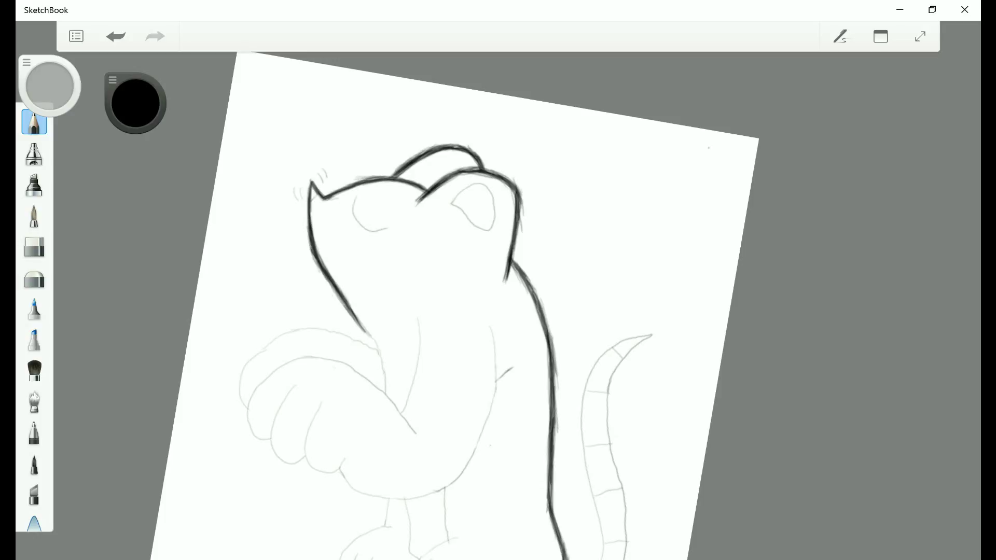
Extend the dark throat line past the far arm down to the near forearm
{"action": "left_click_drag", "start_coordinate": [353, 316], "coordinate": [380, 353]}
{"action": "mouse_move", "coordinate": [345, 300]}
{"action": "left_mouse_down"}
{"action": "mouse_move", "coordinate": [379, 349]}
{"action": "mouse_move", "coordinate": [384, 378]}
{"action": "left_mouse_up"}
{"action": "left_click_drag", "start_coordinate": [368, 337], "coordinate": [387, 393]}
{"action": "mouse_move", "coordinate": [351, 307]}
{"action": "left_mouse_down"}
{"action": "mouse_move", "coordinate": [385, 365]}
{"action": "mouse_move", "coordinate": [386, 395]}
{"action": "left_mouse_up"}
{"action": "left_click_drag", "start_coordinate": [368, 337], "coordinate": [385, 388]}
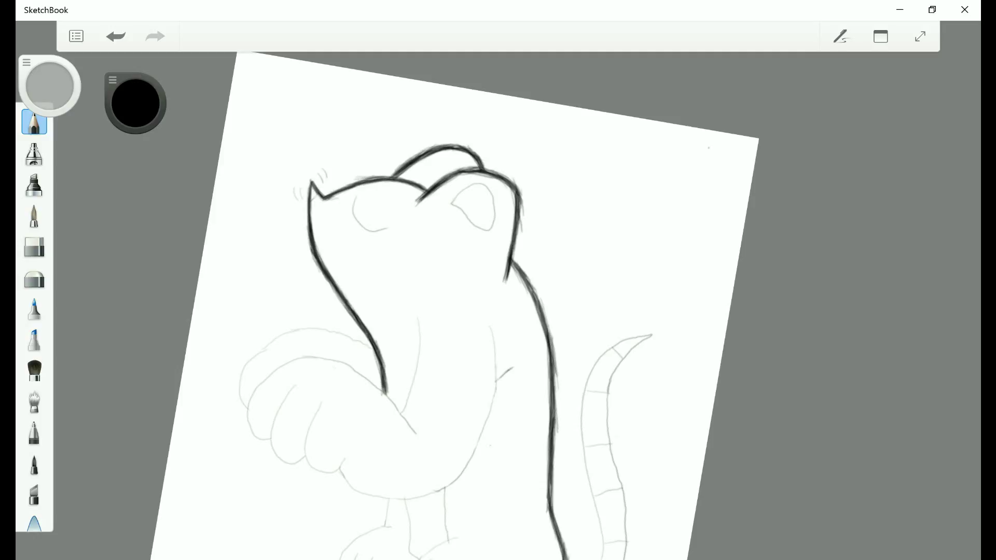
Darken the near forearm's upper edge from the inner elbow past the throat line toward the wrist
{"action": "scroll", "coordinate": [447, 306], "scroll_direction": "down", "scroll_amount": 2}
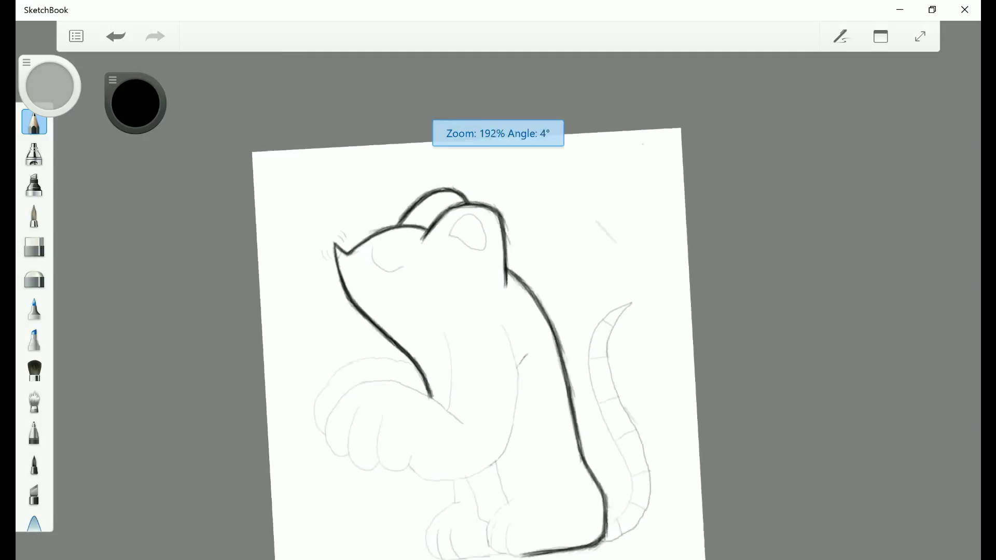
{"action": "scroll", "coordinate": [472, 345], "scroll_direction": "up", "scroll_amount": 3}
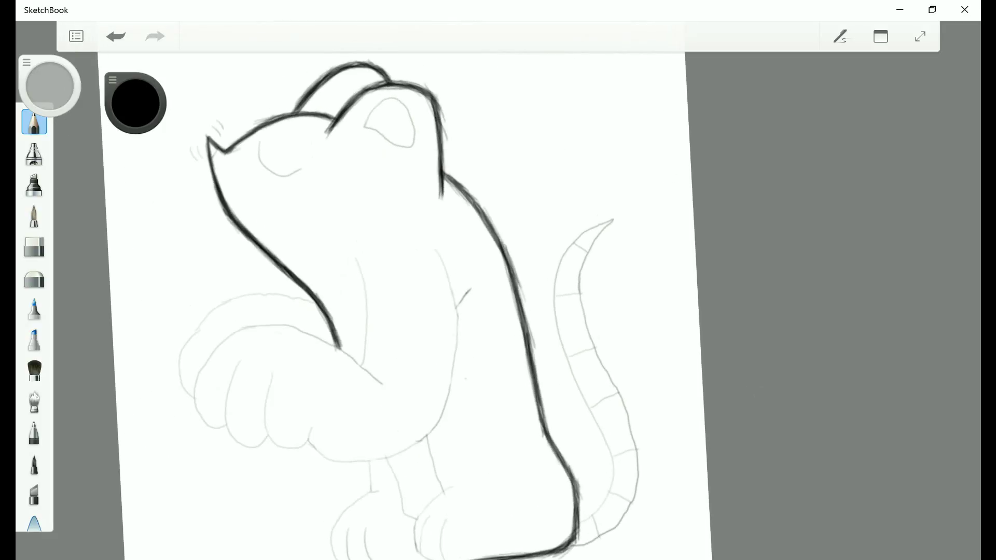
{"action": "mouse_move", "coordinate": [313, 337]}
{"action": "left_mouse_down"}
{"action": "mouse_move", "coordinate": [381, 381]}
{"action": "mouse_move", "coordinate": [353, 360]}
{"action": "mouse_move", "coordinate": [363, 368]}
{"action": "left_mouse_up"}
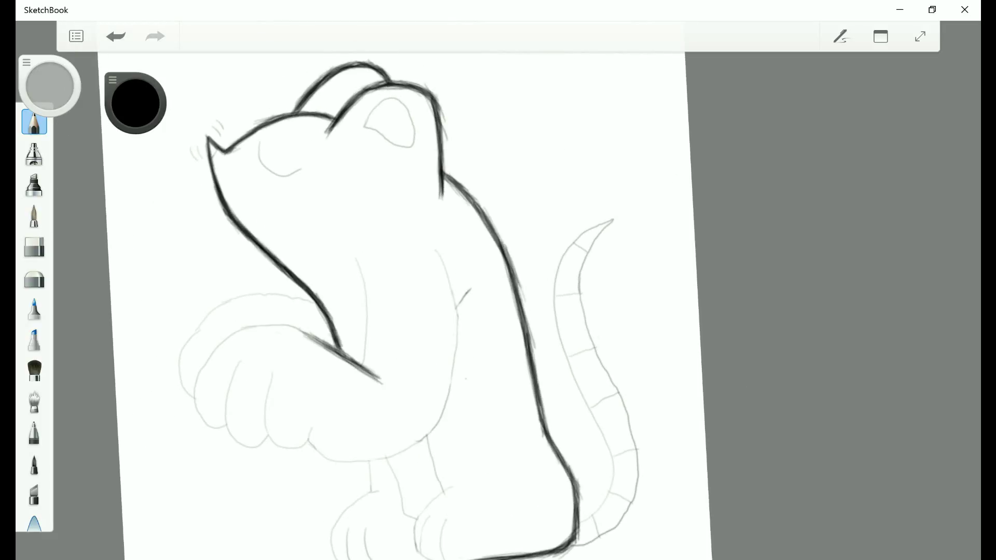
{"action": "scroll", "coordinate": [405, 306], "scroll_direction": "down", "scroll_amount": 3}
{"action": "scroll", "coordinate": [404, 307], "scroll_direction": "up", "scroll_amount": 3}
{"action": "left_click_drag", "start_coordinate": [451, 283], "coordinate": [389, 371]}
{"action": "left_click_drag", "start_coordinate": [400, 341], "coordinate": [389, 385]}
{"action": "left_click_drag", "start_coordinate": [423, 311], "coordinate": [387, 385]}
{"action": "left_click_drag", "start_coordinate": [449, 288], "coordinate": [388, 381]}
{"action": "left_click_drag", "start_coordinate": [425, 315], "coordinate": [396, 359]}
{"action": "left_click_drag", "start_coordinate": [459, 281], "coordinate": [423, 311]}
Extend the near forearm's dark outline around the wrist and down the front of the paw
{"action": "scroll", "coordinate": [405, 291], "scroll_direction": "down", "scroll_amount": 2}
{"action": "scroll", "coordinate": [405, 291], "scroll_direction": "up", "scroll_amount": 3}
{"action": "key", "text": "super+a"}
{"action": "left_click_drag", "start_coordinate": [288, 288], "coordinate": [270, 347]}
{"action": "mouse_move", "coordinate": [291, 287]}
{"action": "left_mouse_down"}
{"action": "mouse_move", "coordinate": [274, 315]}
{"action": "mouse_move", "coordinate": [271, 372]}
{"action": "mouse_move", "coordinate": [275, 310]}
{"action": "left_mouse_up"}
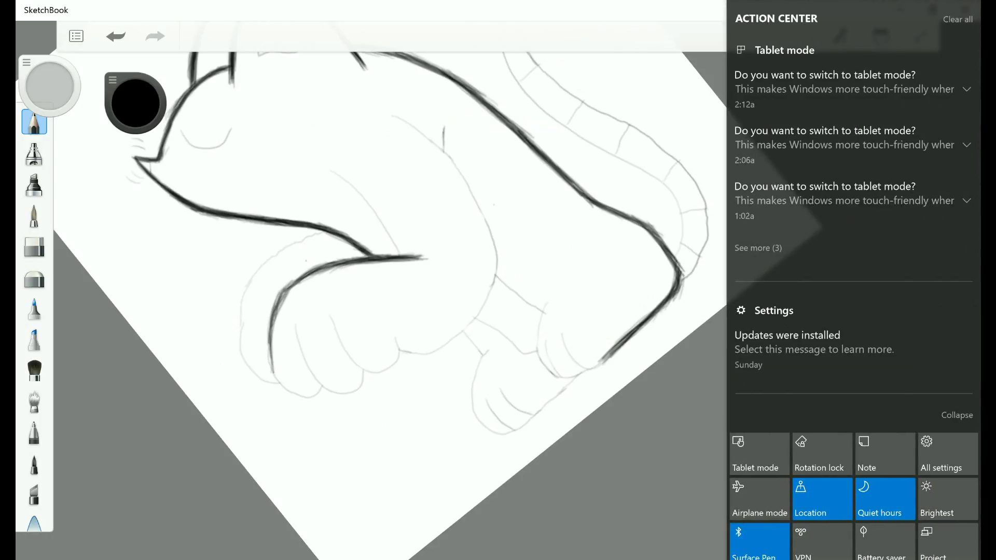
{"action": "mouse_move", "coordinate": [314, 274]}
{"action": "left_mouse_down"}
{"action": "mouse_move", "coordinate": [280, 310]}
{"action": "mouse_move", "coordinate": [269, 372]}
{"action": "left_mouse_up"}
{"action": "mouse_move", "coordinate": [278, 325]}
{"action": "left_mouse_down"}
{"action": "mouse_move", "coordinate": [271, 376]}
{"action": "mouse_move", "coordinate": [272, 359]}
{"action": "left_mouse_up"}
{"action": "left_click_drag", "start_coordinate": [291, 289], "coordinate": [270, 355]}
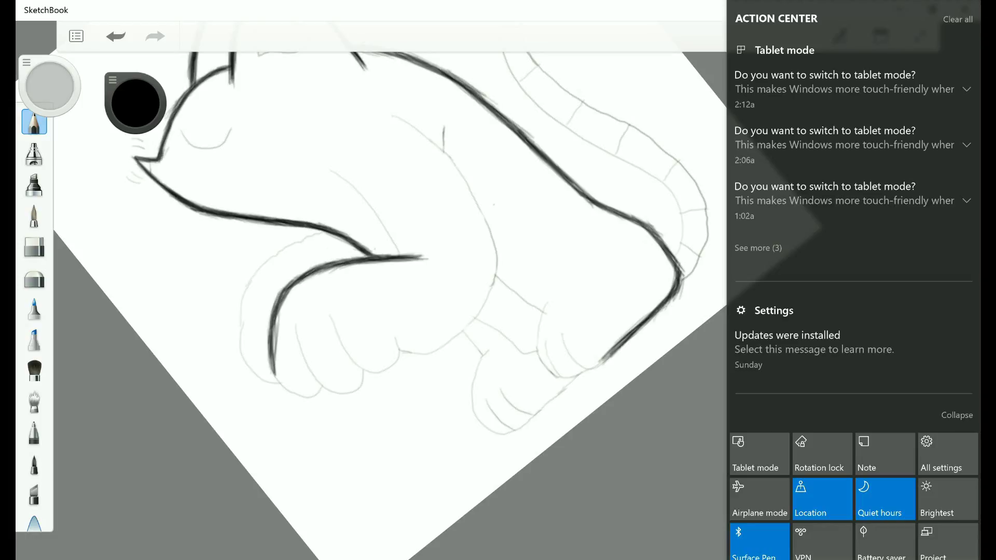
{"action": "key", "text": "ctrl+z"}
{"action": "key", "text": "super+a"}
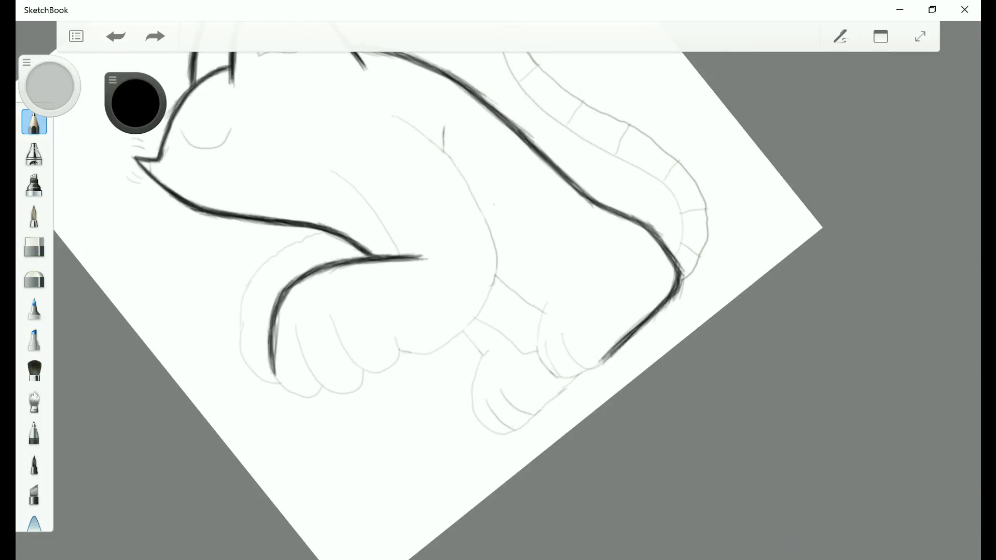
Darken the front edge of the near upper arm down to the forearm
{"action": "left_click_drag", "start_coordinate": [592, 205], "coordinate": [585, 343]}
{"action": "mouse_move", "coordinate": [397, 216]}
{"action": "left_mouse_down"}
{"action": "mouse_move", "coordinate": [419, 310]}
{"action": "mouse_move", "coordinate": [395, 214]}
{"action": "mouse_move", "coordinate": [415, 306]}
{"action": "mouse_move", "coordinate": [404, 234]}
{"action": "left_mouse_up"}
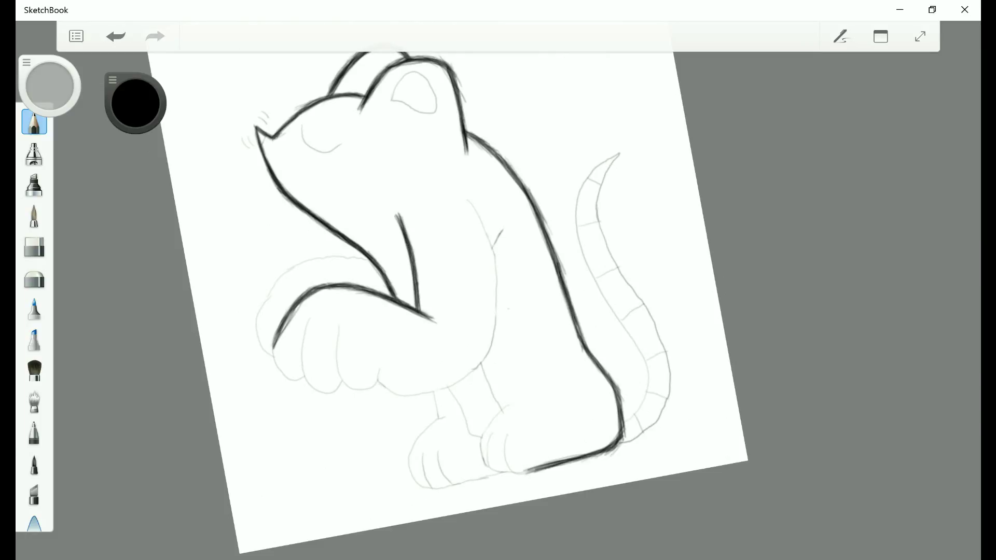
{"action": "left_click", "coordinate": [35, 246]}
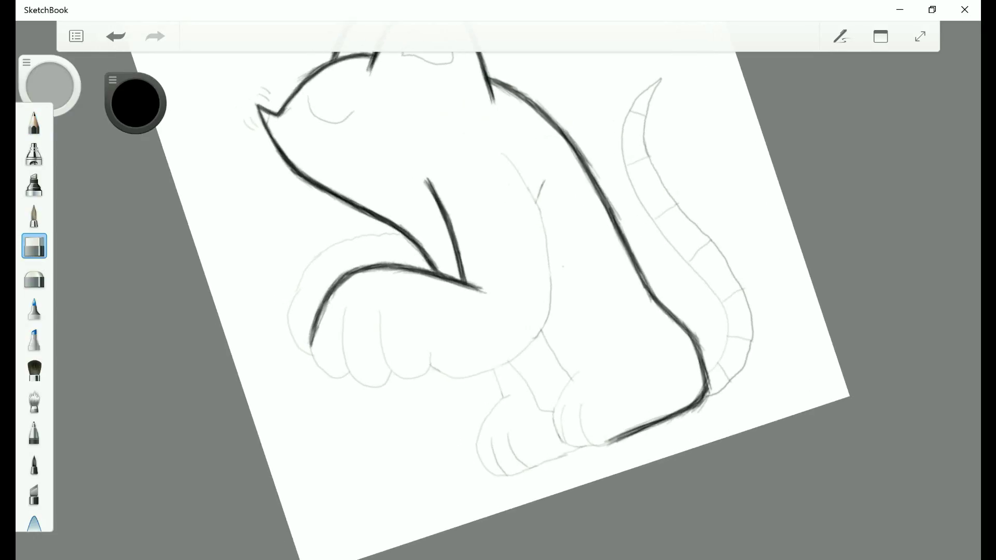
Darken the back edge of the near upper arm from the shoulder down toward the elbow with the pencil
{"action": "left_click", "coordinate": [34, 122]}
{"action": "left_click_drag", "start_coordinate": [496, 222], "coordinate": [497, 313]}
{"action": "left_click_drag", "start_coordinate": [503, 265], "coordinate": [499, 309]}
{"action": "mouse_move", "coordinate": [498, 223]}
{"action": "left_mouse_down"}
{"action": "mouse_move", "coordinate": [500, 271]}
{"action": "mouse_move", "coordinate": [498, 229]}
{"action": "mouse_move", "coordinate": [501, 247]}
{"action": "left_mouse_up"}
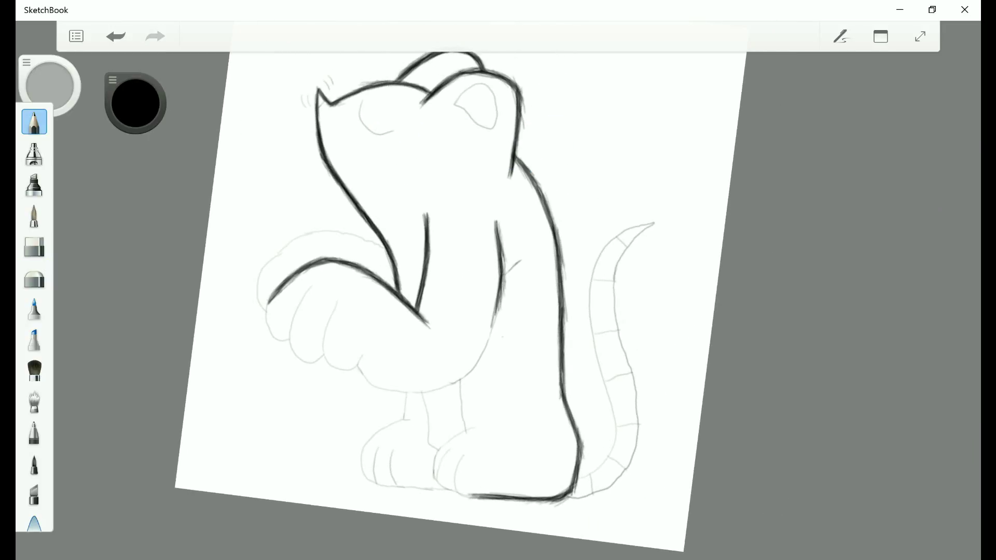
{"action": "mouse_move", "coordinate": [496, 312]}
{"action": "left_mouse_down"}
{"action": "mouse_move", "coordinate": [475, 365]}
{"action": "mouse_move", "coordinate": [503, 258]}
{"action": "left_mouse_up"}
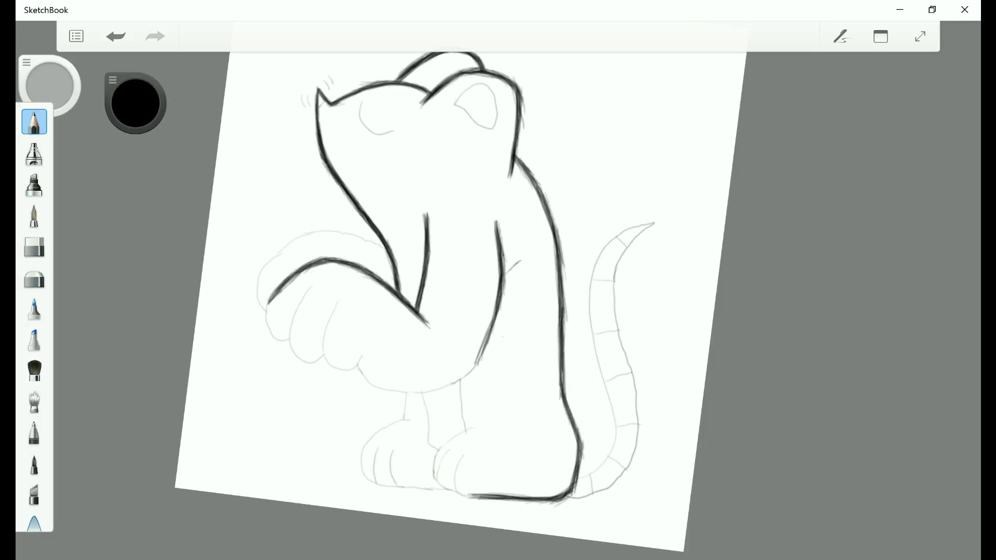
{"action": "left_click_drag", "start_coordinate": [496, 303], "coordinate": [477, 361]}
{"action": "left_click_drag", "start_coordinate": [496, 221], "coordinate": [498, 237]}
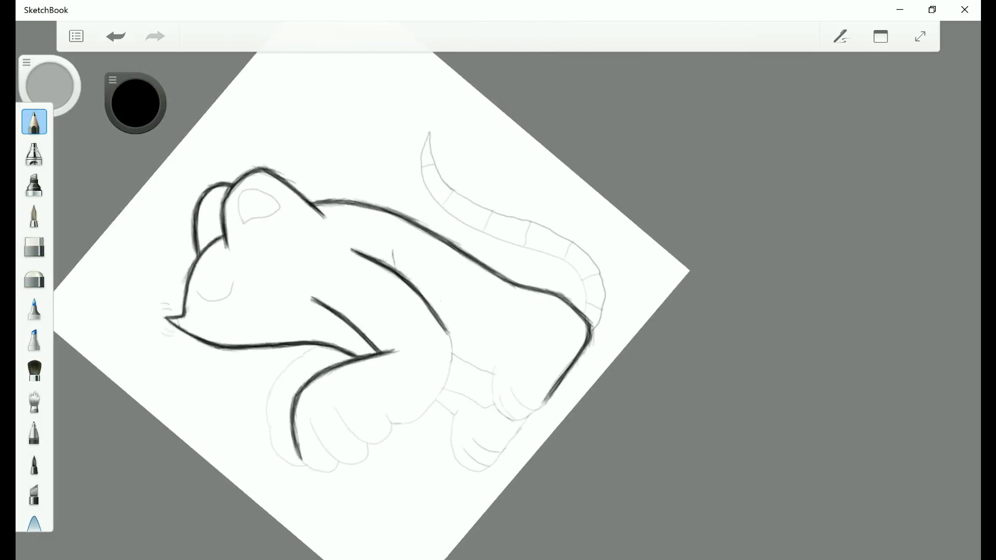
Carry the dark arm outline around the elbow and along the forearm's underside
{"action": "mouse_move", "coordinate": [416, 305]}
{"action": "left_mouse_down"}
{"action": "mouse_move", "coordinate": [411, 370]}
{"action": "mouse_move", "coordinate": [421, 307]}
{"action": "mouse_move", "coordinate": [397, 278]}
{"action": "mouse_move", "coordinate": [418, 358]}
{"action": "mouse_move", "coordinate": [415, 301]}
{"action": "left_mouse_up"}
{"action": "mouse_move", "coordinate": [419, 346]}
{"action": "left_mouse_down"}
{"action": "mouse_move", "coordinate": [413, 379]}
{"action": "mouse_move", "coordinate": [434, 371]}
{"action": "mouse_move", "coordinate": [429, 385]}
{"action": "left_mouse_up"}
{"action": "left_click_drag", "start_coordinate": [436, 341], "coordinate": [431, 383]}
{"action": "left_click_drag", "start_coordinate": [437, 342], "coordinate": [428, 394]}
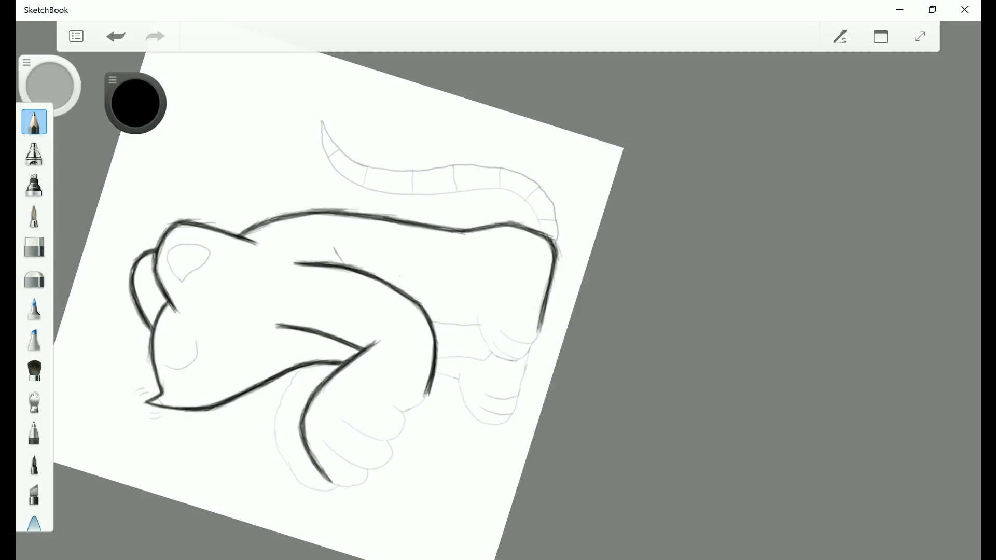
Darken the far forearm's upper edge where it emerges from behind the throat
{"action": "left_click_drag", "start_coordinate": [354, 243], "coordinate": [320, 295]}
{"action": "left_click_drag", "start_coordinate": [354, 244], "coordinate": [317, 326]}
{"action": "left_click_drag", "start_coordinate": [334, 270], "coordinate": [317, 311]}
{"action": "left_click_drag", "start_coordinate": [351, 246], "coordinate": [318, 306]}
Extend the far forearm's dark upper edge over the wrist toward the paw
{"action": "scroll", "coordinate": [498, 311], "scroll_direction": "down", "scroll_amount": 2}
{"action": "scroll", "coordinate": [425, 239], "scroll_direction": "up", "scroll_amount": 1}
{"action": "left_click_drag", "start_coordinate": [263, 214], "coordinate": [275, 197]}
{"action": "left_click_drag", "start_coordinate": [261, 212], "coordinate": [300, 188]}
{"action": "left_click_drag", "start_coordinate": [254, 219], "coordinate": [280, 196]}
{"action": "left_click_drag", "start_coordinate": [261, 211], "coordinate": [293, 189]}
{"action": "left_click_drag", "start_coordinate": [256, 218], "coordinate": [286, 193]}
{"action": "left_click_drag", "start_coordinate": [269, 204], "coordinate": [307, 187]}
{"action": "mouse_move", "coordinate": [257, 221]}
{"action": "left_mouse_down"}
{"action": "mouse_move", "coordinate": [306, 188]}
{"action": "mouse_move", "coordinate": [279, 196]}
{"action": "left_mouse_up"}
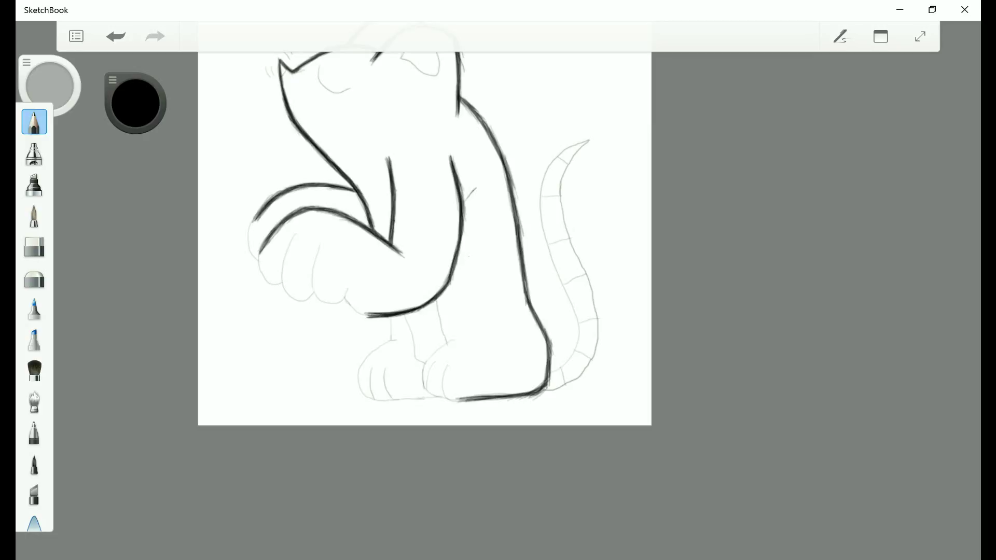
Darken the short crease behind the near arm and the outer edge of the far paw
{"action": "scroll", "coordinate": [425, 239], "scroll_direction": "up", "scroll_amount": 1}
{"action": "left_click_drag", "start_coordinate": [461, 242], "coordinate": [476, 226]}
{"action": "mouse_move", "coordinate": [462, 244]}
{"action": "left_mouse_down"}
{"action": "mouse_move", "coordinate": [478, 227]}
{"action": "mouse_move", "coordinate": [461, 243]}
{"action": "left_mouse_up"}
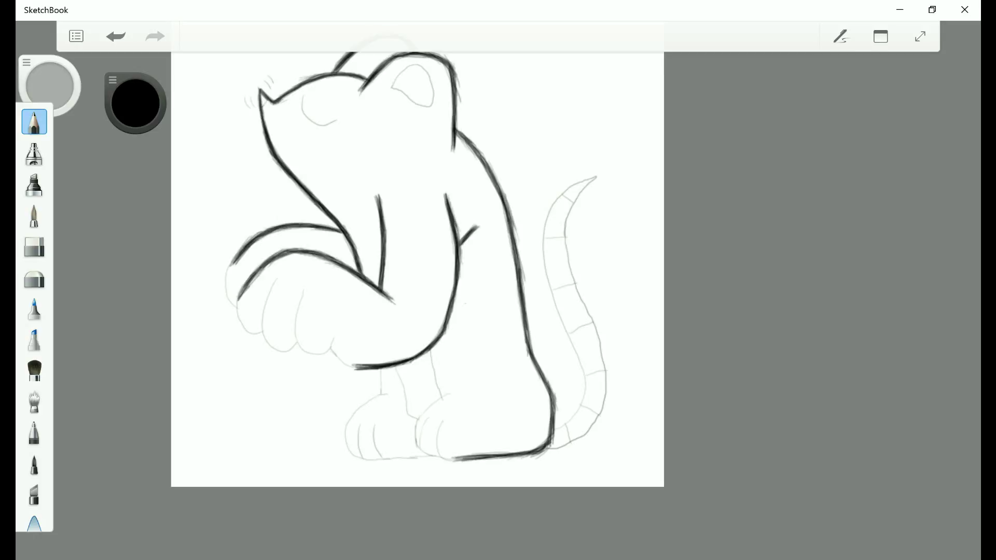
{"action": "scroll", "coordinate": [415, 259], "scroll_direction": "up", "scroll_amount": 1}
{"action": "left_click_drag", "start_coordinate": [239, 265], "coordinate": [232, 285]}
{"action": "left_click_drag", "start_coordinate": [242, 263], "coordinate": [232, 310]}
{"action": "scroll", "coordinate": [436, 280], "scroll_direction": "down", "scroll_amount": 1}
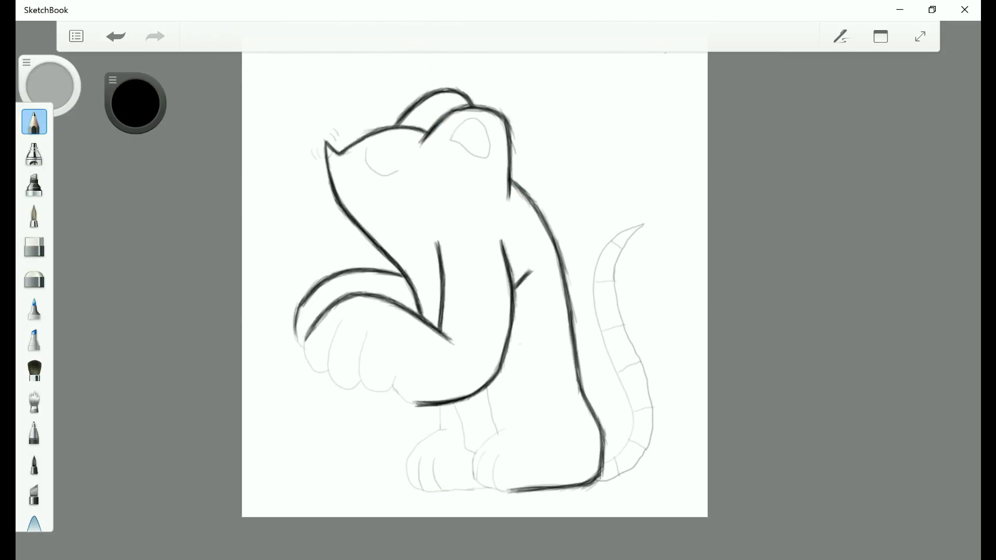
Darken the U-shaped outline of the near paw's finger closest to the elbow
{"action": "scroll", "coordinate": [475, 280], "scroll_direction": "up", "scroll_amount": 1}
{"action": "left_click_drag", "start_coordinate": [392, 330], "coordinate": [384, 355]}
{"action": "left_click_drag", "start_coordinate": [393, 328], "coordinate": [385, 360]}
{"action": "mouse_move", "coordinate": [357, 293]}
{"action": "left_mouse_down"}
{"action": "mouse_move", "coordinate": [349, 357]}
{"action": "mouse_move", "coordinate": [385, 355]}
{"action": "left_mouse_up"}
{"action": "mouse_move", "coordinate": [393, 329]}
{"action": "left_mouse_down"}
{"action": "mouse_move", "coordinate": [385, 358]}
{"action": "mouse_move", "coordinate": [369, 359]}
{"action": "left_mouse_up"}
{"action": "left_click_drag", "start_coordinate": [354, 296], "coordinate": [359, 356]}
{"action": "left_click_drag", "start_coordinate": [352, 345], "coordinate": [381, 358]}
{"action": "left_click_drag", "start_coordinate": [392, 330], "coordinate": [372, 360]}
{"action": "left_click_drag", "start_coordinate": [355, 296], "coordinate": [352, 348]}
{"action": "left_click_drag", "start_coordinate": [351, 345], "coordinate": [380, 359]}
{"action": "left_click_drag", "start_coordinate": [365, 359], "coordinate": [384, 354]}
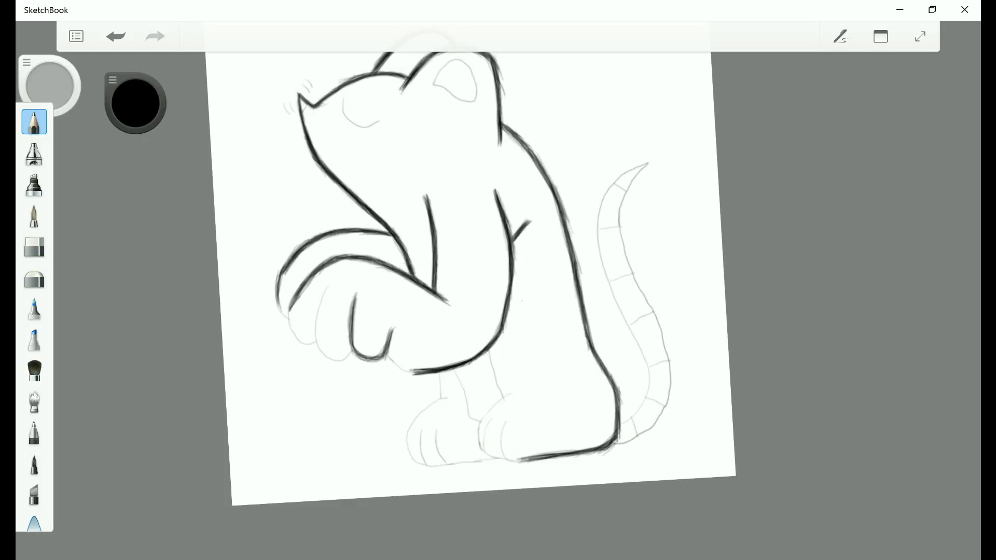
Touch up that finger's long edge and connect the forearm's dark underside to the finger
{"action": "left_click_drag", "start_coordinate": [355, 299], "coordinate": [349, 332]}
{"action": "left_click_drag", "start_coordinate": [357, 293], "coordinate": [349, 343]}
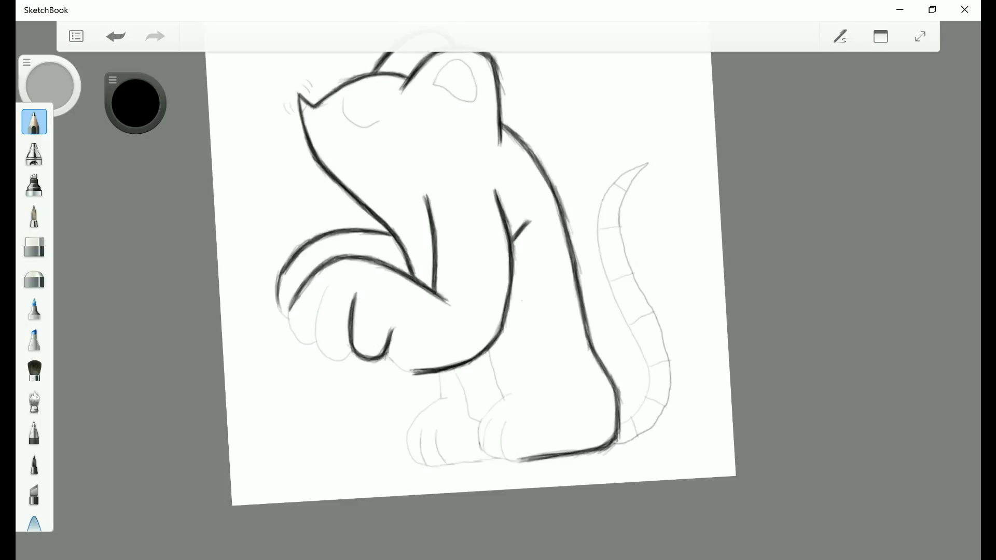
{"action": "left_click_drag", "start_coordinate": [387, 355], "coordinate": [421, 373]}
{"action": "left_click_drag", "start_coordinate": [387, 356], "coordinate": [398, 367]}
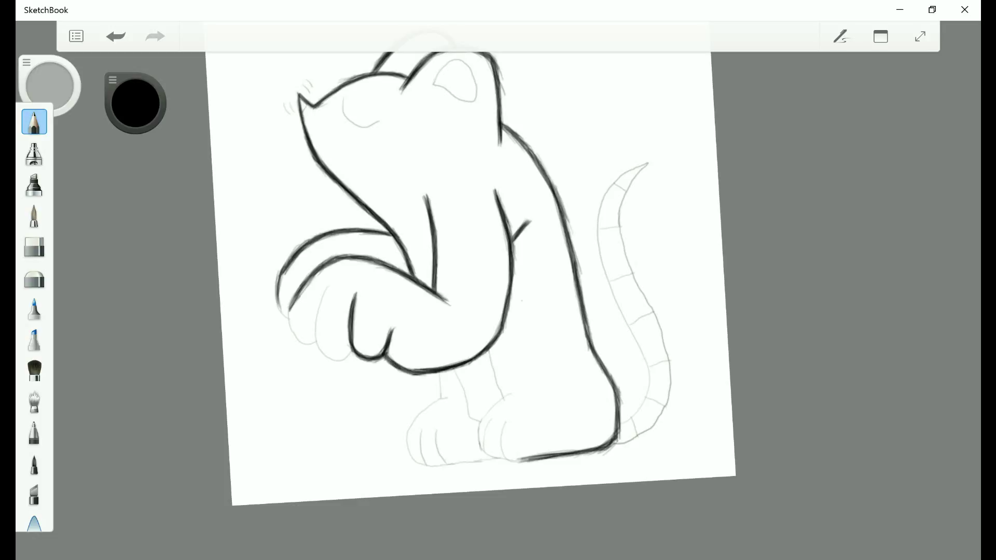
Darken the near paw's middle finger, from its inner line around the rounded tip
{"action": "mouse_move", "coordinate": [328, 283]}
{"action": "left_mouse_down"}
{"action": "mouse_move", "coordinate": [317, 334]}
{"action": "mouse_move", "coordinate": [332, 357]}
{"action": "mouse_move", "coordinate": [317, 336]}
{"action": "left_mouse_up"}
{"action": "mouse_move", "coordinate": [316, 326]}
{"action": "left_mouse_down"}
{"action": "mouse_move", "coordinate": [333, 359]}
{"action": "mouse_move", "coordinate": [355, 358]}
{"action": "left_mouse_up"}
{"action": "left_click_drag", "start_coordinate": [327, 315], "coordinate": [317, 356]}
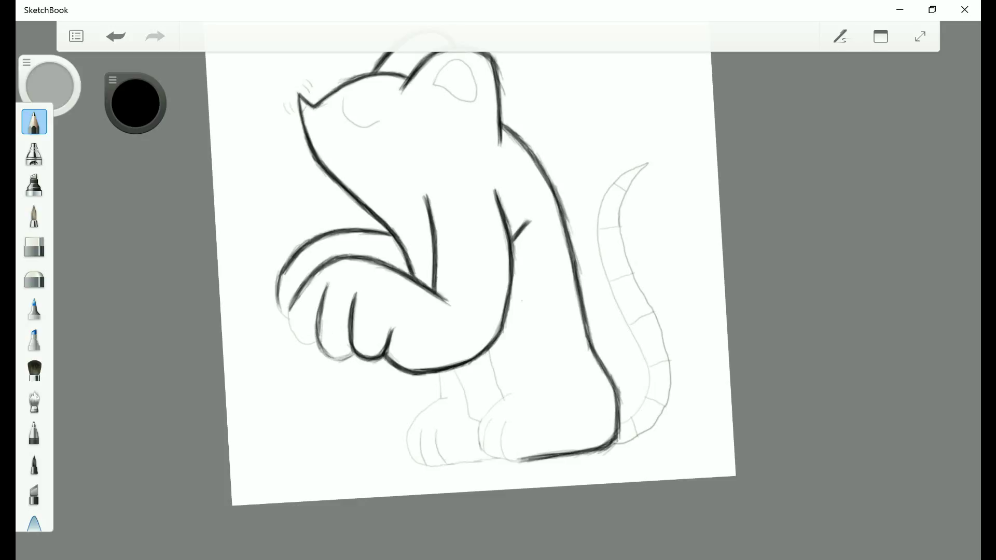
{"action": "mouse_move", "coordinate": [323, 295]}
{"action": "left_mouse_down"}
{"action": "mouse_move", "coordinate": [318, 337]}
{"action": "mouse_move", "coordinate": [341, 359]}
{"action": "left_mouse_up"}
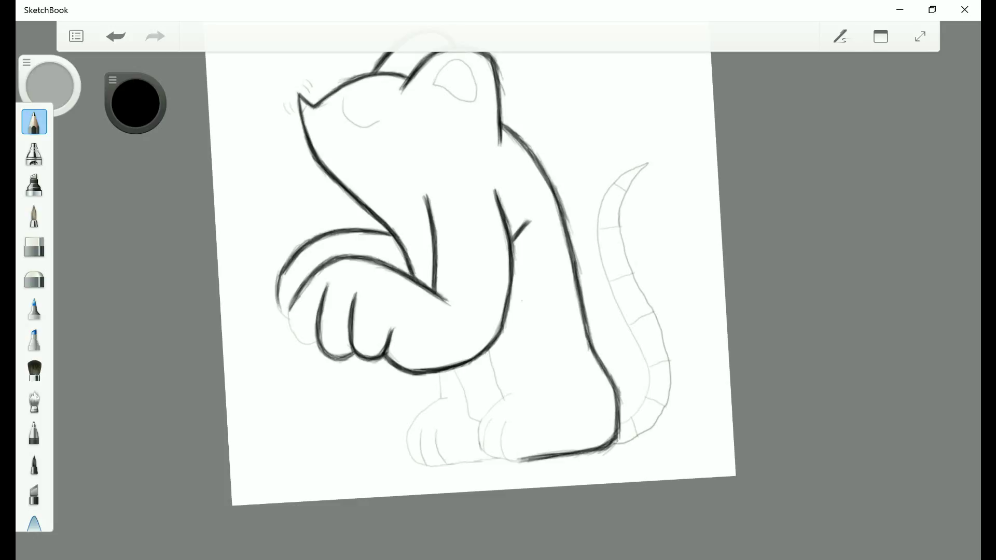
{"action": "left_click_drag", "start_coordinate": [327, 316], "coordinate": [319, 352]}
{"action": "left_click_drag", "start_coordinate": [321, 349], "coordinate": [339, 360]}
Darken the near paw's front finger and join the far paw's outer edge to it
{"action": "mouse_move", "coordinate": [295, 292]}
{"action": "left_mouse_down"}
{"action": "mouse_move", "coordinate": [290, 334]}
{"action": "mouse_move", "coordinate": [305, 344]}
{"action": "left_mouse_up"}
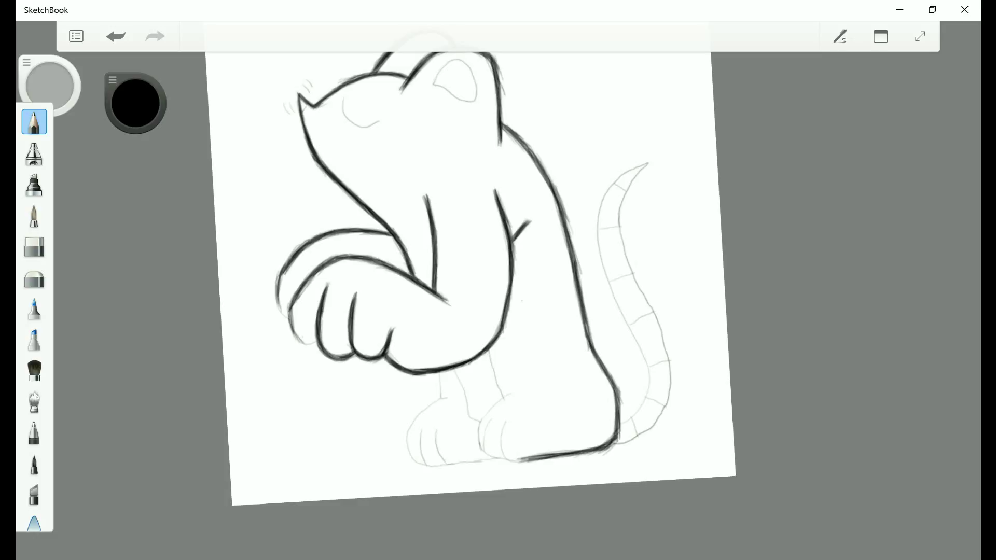
{"action": "mouse_move", "coordinate": [289, 305]}
{"action": "left_mouse_down"}
{"action": "mouse_move", "coordinate": [294, 339]}
{"action": "mouse_move", "coordinate": [316, 346]}
{"action": "left_mouse_up"}
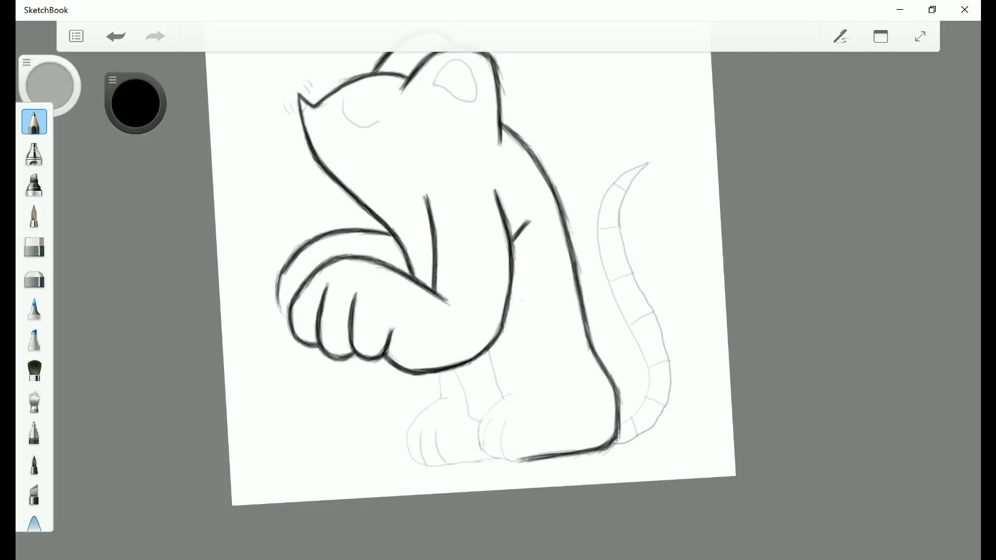
{"action": "left_click_drag", "start_coordinate": [283, 271], "coordinate": [279, 303]}
{"action": "left_click_drag", "start_coordinate": [278, 280], "coordinate": [288, 318]}
{"action": "left_click_drag", "start_coordinate": [281, 278], "coordinate": [281, 319]}
Darken the innermost toe line of the near foot and join it to the sole
{"action": "scroll", "coordinate": [426, 363], "scroll_direction": "up", "scroll_amount": 3}
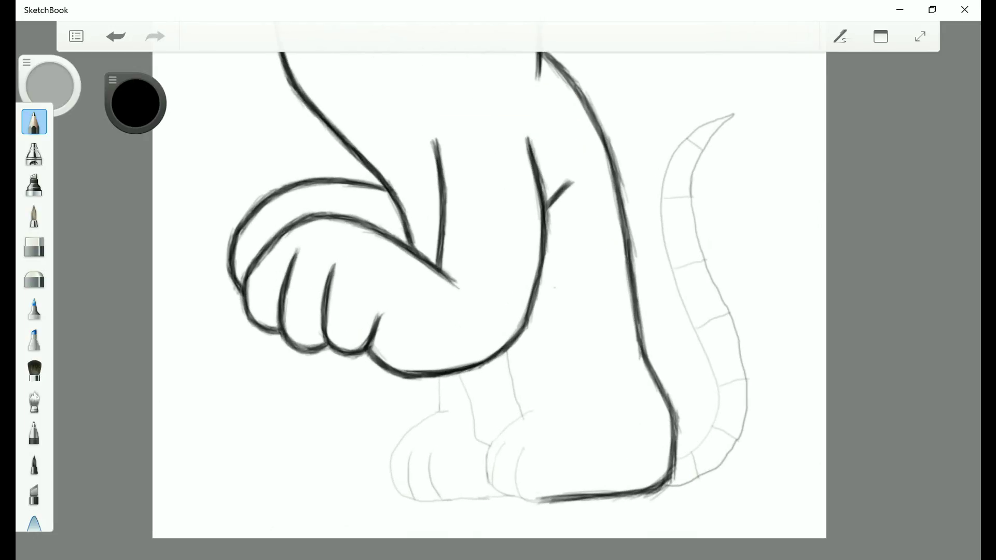
{"action": "scroll", "coordinate": [467, 311], "scroll_direction": "down", "scroll_amount": 3}
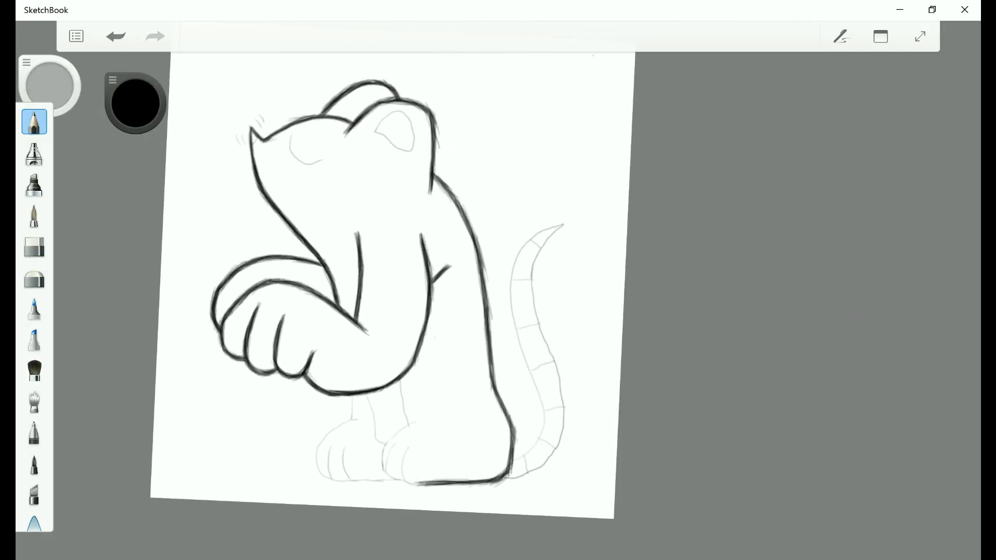
{"action": "scroll", "coordinate": [366, 292], "scroll_direction": "up", "scroll_amount": 2}
{"action": "left_click_drag", "start_coordinate": [369, 456], "coordinate": [369, 499]}
{"action": "scroll", "coordinate": [415, 337], "scroll_direction": "down", "scroll_amount": 2}
{"action": "mouse_move", "coordinate": [405, 454]}
{"action": "left_mouse_down"}
{"action": "mouse_move", "coordinate": [409, 491]}
{"action": "mouse_move", "coordinate": [438, 492]}
{"action": "left_mouse_up"}
{"action": "mouse_move", "coordinate": [406, 453]}
{"action": "left_mouse_down"}
{"action": "mouse_move", "coordinate": [403, 481]}
{"action": "mouse_move", "coordinate": [430, 494]}
{"action": "left_mouse_up"}
{"action": "mouse_move", "coordinate": [406, 452]}
{"action": "left_mouse_down"}
{"action": "mouse_move", "coordinate": [413, 492]}
{"action": "mouse_move", "coordinate": [424, 493]}
{"action": "left_mouse_up"}
{"action": "left_click_drag", "start_coordinate": [402, 481], "coordinate": [420, 494]}
{"action": "mouse_move", "coordinate": [405, 451]}
{"action": "left_mouse_down"}
{"action": "mouse_move", "coordinate": [402, 480]}
{"action": "mouse_move", "coordinate": [424, 493]}
{"action": "left_mouse_up"}
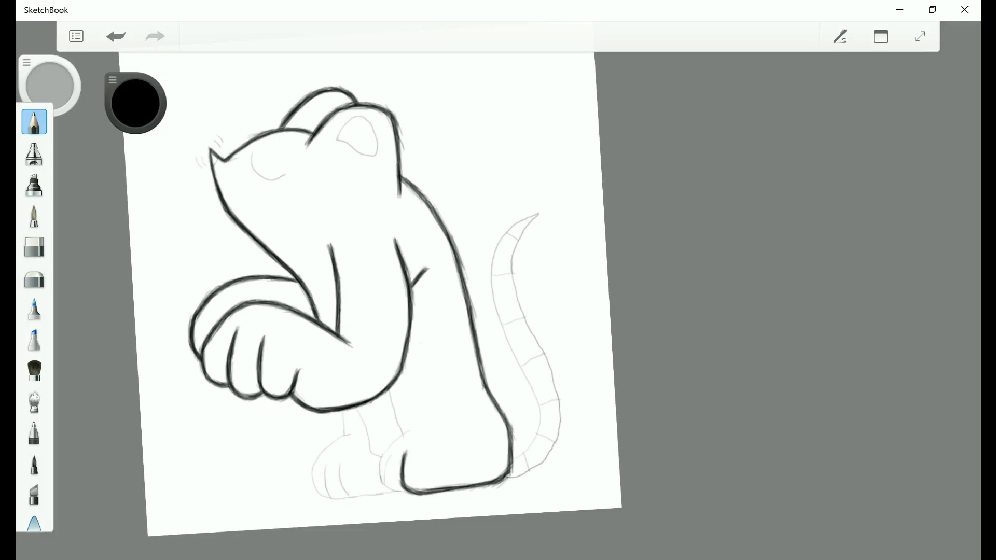
Darken the second toe line of the near foot, curving it into the sole
{"action": "left_click_drag", "start_coordinate": [394, 450], "coordinate": [387, 477]}
{"action": "mouse_move", "coordinate": [392, 452]}
{"action": "left_mouse_down"}
{"action": "mouse_move", "coordinate": [386, 485]}
{"action": "mouse_move", "coordinate": [416, 497]}
{"action": "left_mouse_up"}
{"action": "left_click_drag", "start_coordinate": [392, 450], "coordinate": [385, 475]}
{"action": "mouse_move", "coordinate": [390, 456]}
{"action": "left_mouse_down"}
{"action": "mouse_move", "coordinate": [384, 482]}
{"action": "mouse_move", "coordinate": [429, 493]}
{"action": "left_mouse_up"}
{"action": "left_click_drag", "start_coordinate": [558, 324], "coordinate": [522, 394]}
{"action": "key", "text": "ctrl+z"}
Darken the near foot's front outline from the ankle around the outer toe
{"action": "mouse_move", "coordinate": [543, 354]}
{"action": "left_mouse_down"}
{"action": "mouse_move", "coordinate": [560, 324]}
{"action": "mouse_move", "coordinate": [552, 278]}
{"action": "left_mouse_up"}
{"action": "left_click_drag", "start_coordinate": [428, 395], "coordinate": [418, 415]}
{"action": "left_click_drag", "start_coordinate": [426, 399], "coordinate": [408, 450]}
{"action": "left_click_drag", "start_coordinate": [409, 438], "coordinate": [418, 460]}
{"action": "left_click_drag", "start_coordinate": [412, 418], "coordinate": [409, 447]}
{"action": "mouse_move", "coordinate": [419, 399]}
{"action": "left_mouse_down"}
{"action": "mouse_move", "coordinate": [408, 441]}
{"action": "mouse_move", "coordinate": [415, 415]}
{"action": "left_mouse_up"}
{"action": "left_click_drag", "start_coordinate": [427, 395], "coordinate": [409, 446]}
{"action": "mouse_move", "coordinate": [409, 431]}
{"action": "left_mouse_down"}
{"action": "mouse_move", "coordinate": [420, 459]}
{"action": "mouse_move", "coordinate": [410, 452]}
{"action": "left_mouse_up"}
{"action": "left_click_drag", "start_coordinate": [418, 402], "coordinate": [410, 431]}
Undo the last strokes on the near foot and redraw its front outline from the ankle to the sole
{"action": "key", "text": "ctrl+z"}
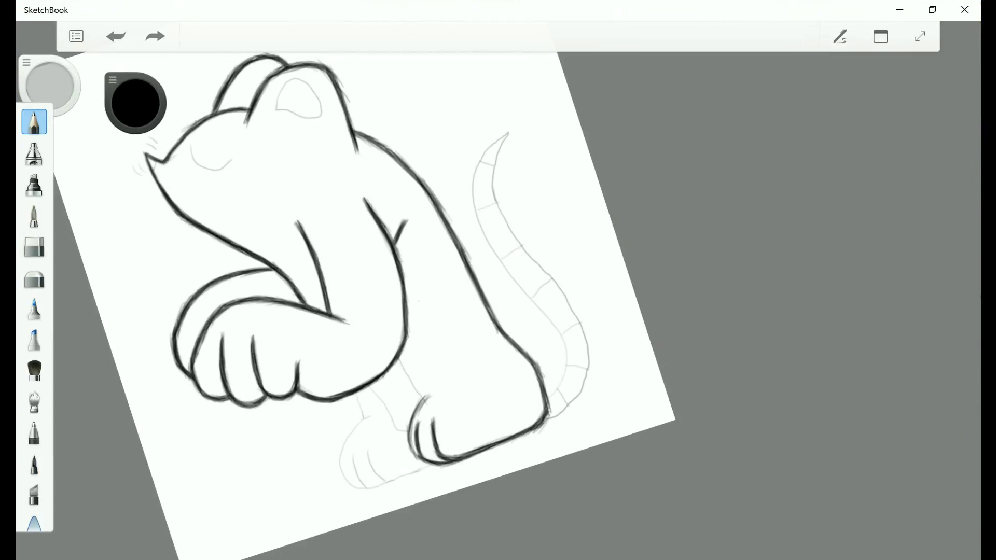
{"action": "scroll", "coordinate": [467, 311], "scroll_direction": "down", "scroll_amount": 1}
{"action": "scroll", "coordinate": [467, 311], "scroll_direction": "up", "scroll_amount": 3}
{"action": "key", "text": "ctrl+z"}
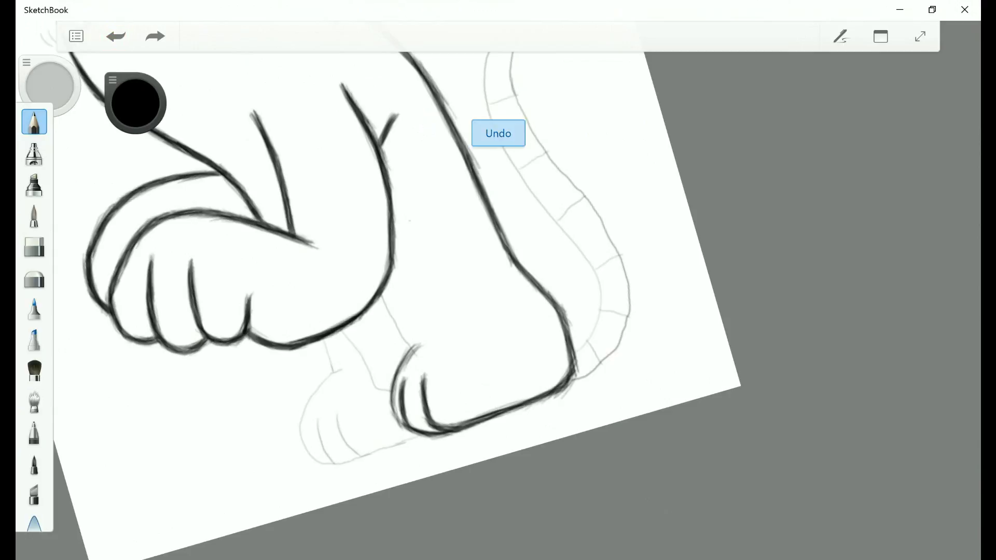
{"action": "mouse_move", "coordinate": [416, 347]}
{"action": "left_mouse_down"}
{"action": "mouse_move", "coordinate": [393, 402]}
{"action": "mouse_move", "coordinate": [409, 432]}
{"action": "left_mouse_up"}
{"action": "mouse_move", "coordinate": [393, 410]}
{"action": "left_mouse_down"}
{"action": "mouse_move", "coordinate": [418, 345]}
{"action": "mouse_move", "coordinate": [394, 415]}
{"action": "mouse_move", "coordinate": [414, 433]}
{"action": "left_mouse_up"}
{"action": "left_click_drag", "start_coordinate": [395, 386], "coordinate": [421, 344]}
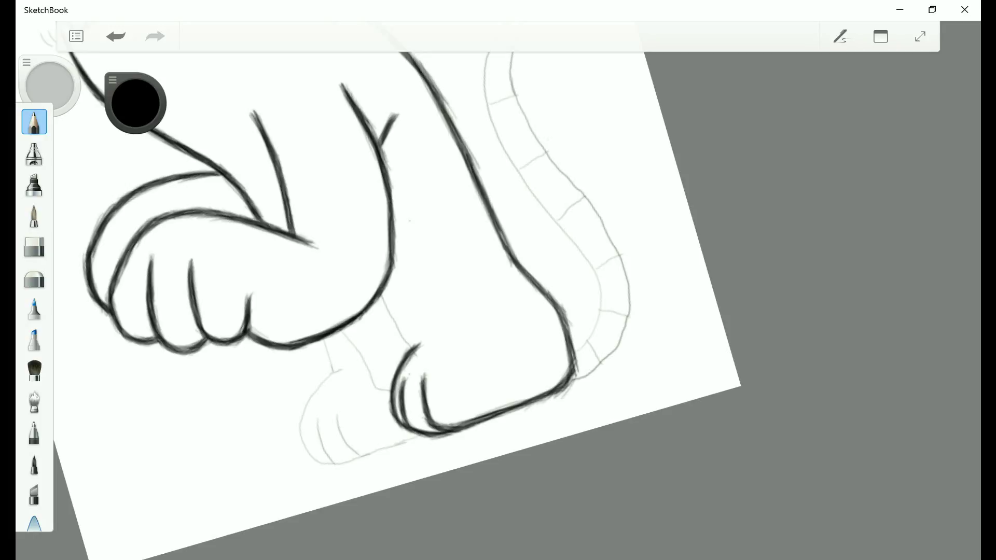
Darken the near leg's front line between the elbow and the foot
{"action": "scroll", "coordinate": [409, 291], "scroll_direction": "down", "scroll_amount": 3}
{"action": "mouse_move", "coordinate": [399, 338]}
{"action": "left_mouse_down"}
{"action": "mouse_move", "coordinate": [410, 381]}
{"action": "mouse_move", "coordinate": [398, 338]}
{"action": "left_mouse_up"}
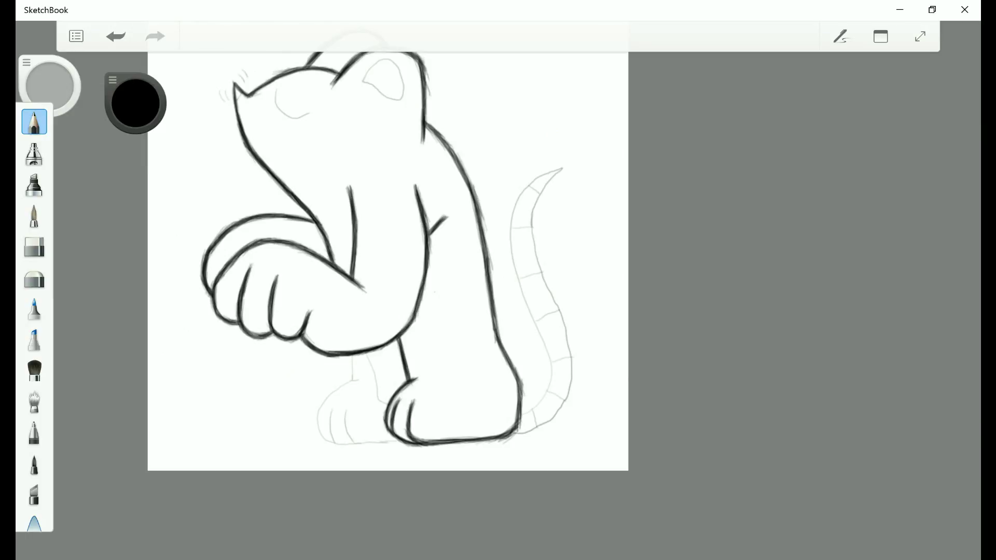
Darken the far foot's sole from the near foot out toward the toes
{"action": "scroll", "coordinate": [418, 266], "scroll_direction": "down", "scroll_amount": 5}
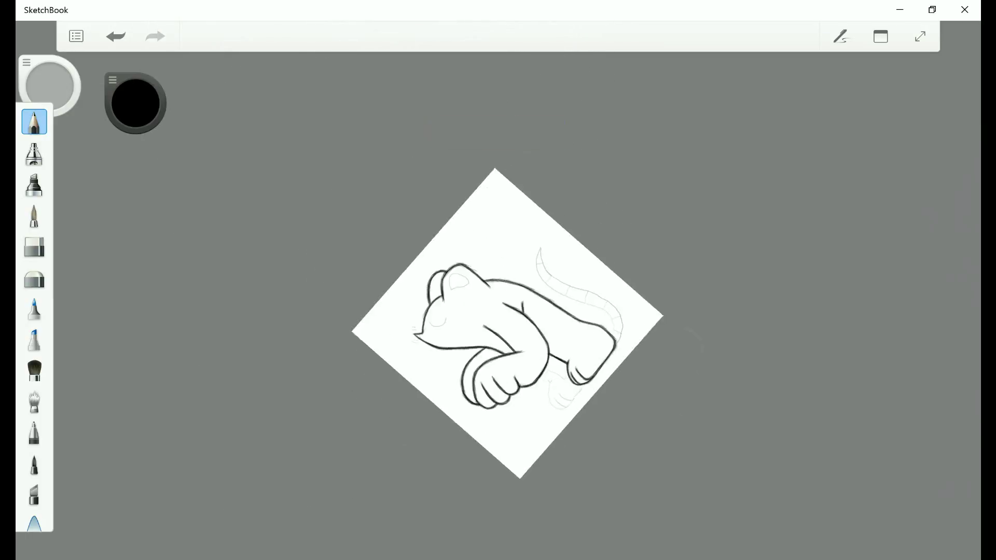
{"action": "scroll", "coordinate": [415, 312], "scroll_direction": "up", "scroll_amount": 5}
{"action": "scroll", "coordinate": [360, 306], "scroll_direction": "down", "scroll_amount": 3}
{"action": "scroll", "coordinate": [415, 306], "scroll_direction": "up", "scroll_amount": 3}
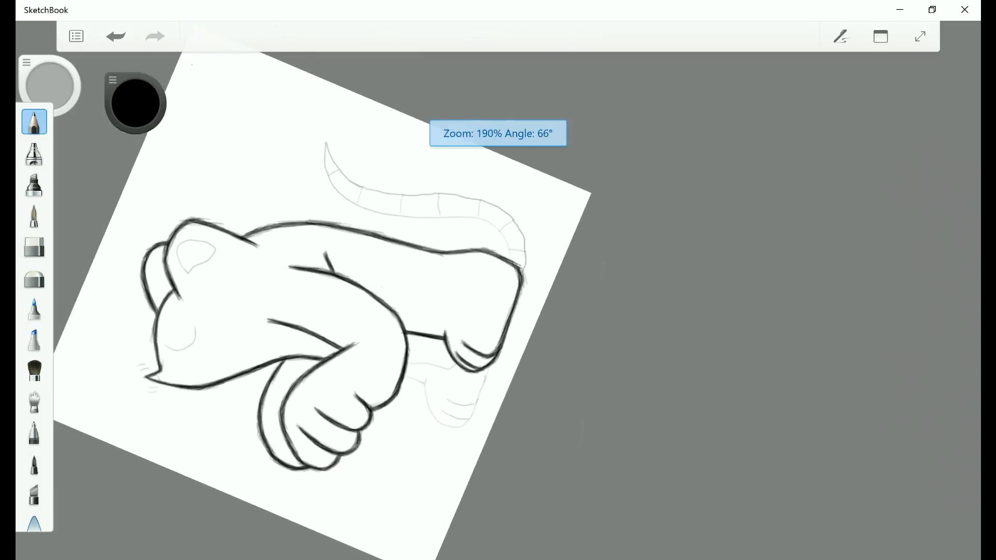
{"action": "scroll", "coordinate": [415, 290], "scroll_direction": "up", "scroll_amount": 2}
{"action": "mouse_move", "coordinate": [469, 356]}
{"action": "left_mouse_down"}
{"action": "mouse_move", "coordinate": [447, 417]}
{"action": "mouse_move", "coordinate": [469, 356]}
{"action": "mouse_move", "coordinate": [447, 418]}
{"action": "mouse_move", "coordinate": [458, 395]}
{"action": "left_mouse_up"}
Darken the far foot's rounded front outline from the ankle around the toes to the sole
{"action": "scroll", "coordinate": [415, 290], "scroll_direction": "down", "scroll_amount": 3}
{"action": "scroll", "coordinate": [415, 291], "scroll_direction": "up", "scroll_amount": 3}
{"action": "left_click_drag", "start_coordinate": [341, 351], "coordinate": [341, 397]}
{"action": "mouse_move", "coordinate": [342, 351]}
{"action": "left_mouse_down"}
{"action": "mouse_move", "coordinate": [343, 401]}
{"action": "mouse_move", "coordinate": [357, 417]}
{"action": "mouse_move", "coordinate": [392, 422]}
{"action": "left_mouse_up"}
{"action": "key", "text": "ctrl+z"}
{"action": "mouse_move", "coordinate": [341, 397]}
{"action": "left_mouse_down"}
{"action": "mouse_move", "coordinate": [379, 426]}
{"action": "mouse_move", "coordinate": [395, 420]}
{"action": "mouse_move", "coordinate": [408, 389]}
{"action": "mouse_move", "coordinate": [390, 418]}
{"action": "left_mouse_up"}
{"action": "mouse_move", "coordinate": [341, 349]}
{"action": "left_mouse_down"}
{"action": "mouse_move", "coordinate": [340, 404]}
{"action": "mouse_move", "coordinate": [388, 426]}
{"action": "mouse_move", "coordinate": [399, 398]}
{"action": "left_mouse_up"}
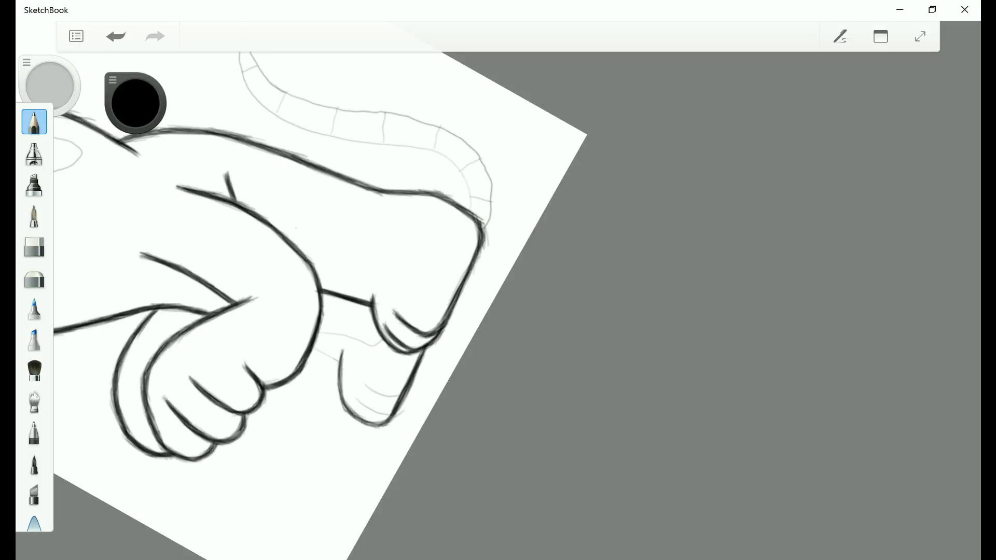
{"action": "left_click_drag", "start_coordinate": [343, 349], "coordinate": [339, 403]}
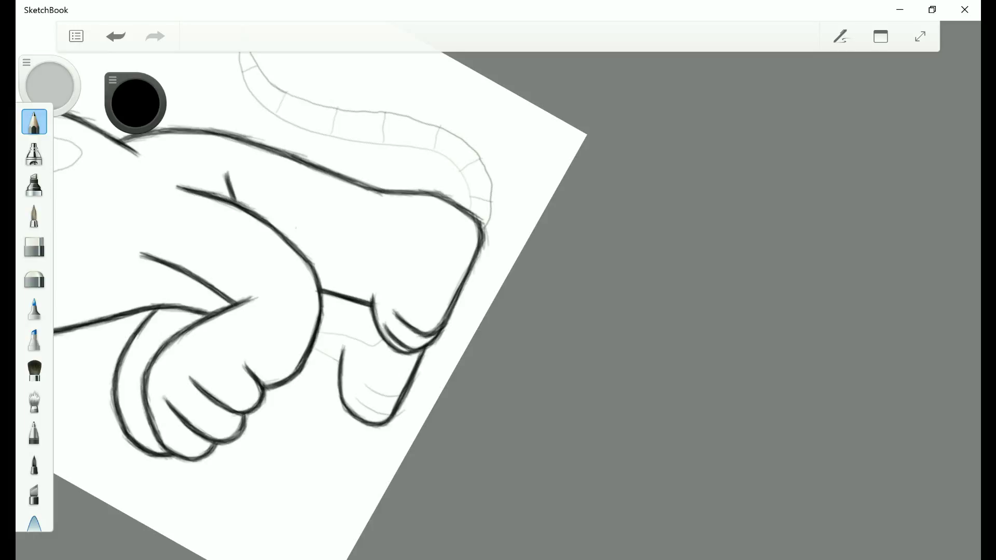
Darken the far leg's front edge between the forearm and the far foot
{"action": "scroll", "coordinate": [363, 259], "scroll_direction": "down", "scroll_amount": 3}
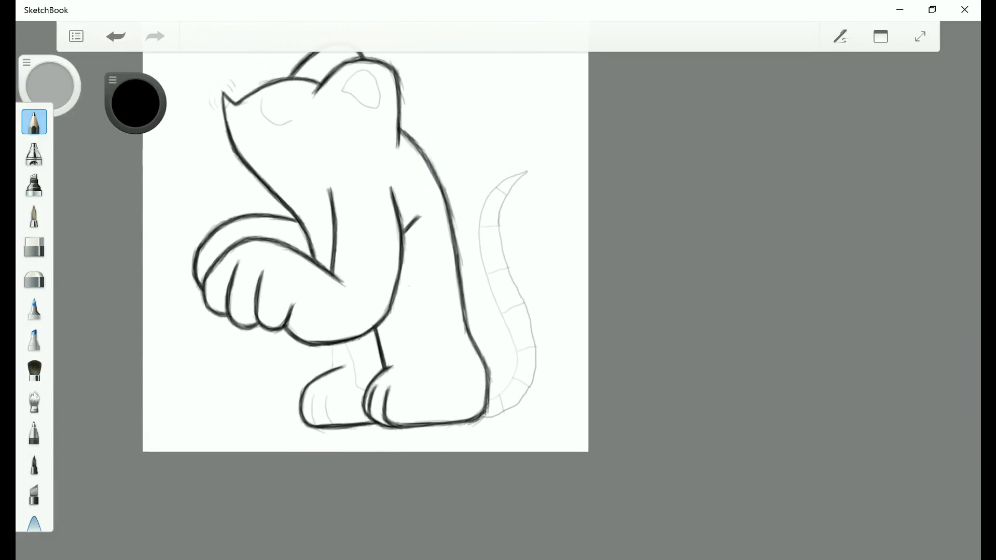
{"action": "left_click_drag", "start_coordinate": [331, 344], "coordinate": [331, 369]}
{"action": "scroll", "coordinate": [429, 376], "scroll_direction": "up", "scroll_amount": 3}
{"action": "scroll", "coordinate": [429, 363], "scroll_direction": "down", "scroll_amount": 1}
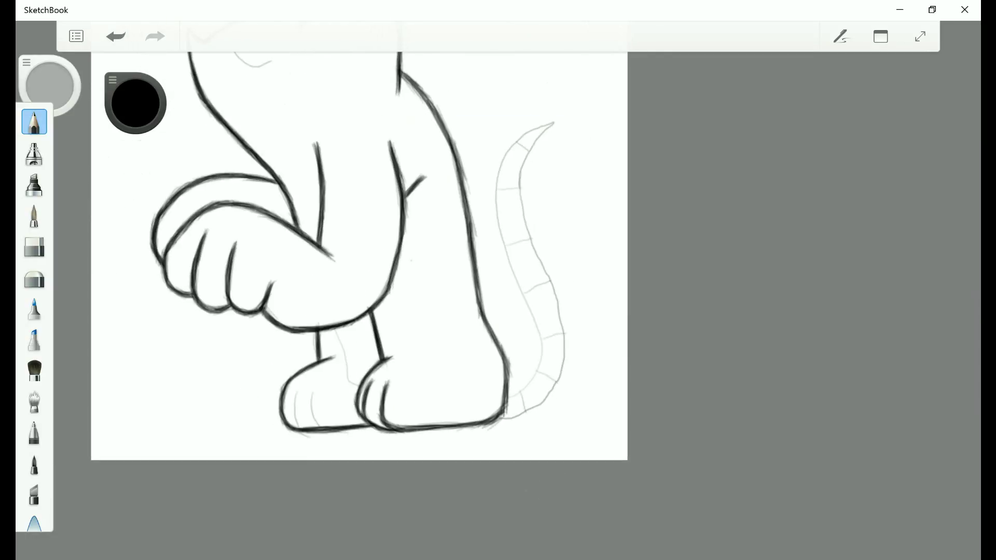
Darken the two toe lines on the far foot
{"action": "scroll", "coordinate": [430, 382], "scroll_direction": "down", "scroll_amount": 1}
{"action": "mouse_move", "coordinate": [312, 389]}
{"action": "left_mouse_down"}
{"action": "mouse_move", "coordinate": [329, 436]}
{"action": "mouse_move", "coordinate": [309, 438]}
{"action": "left_mouse_up"}
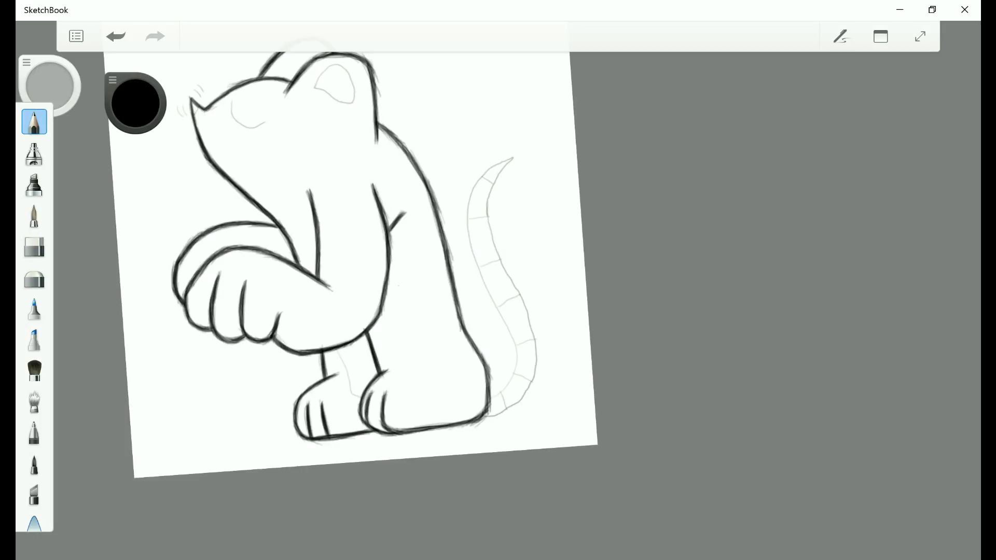
{"action": "scroll", "coordinate": [567, 259], "scroll_direction": "down", "scroll_amount": 1}
{"action": "scroll", "coordinate": [567, 259], "scroll_direction": "up", "scroll_amount": 1}
{"action": "key", "text": "ctrl+z"}
{"action": "scroll", "coordinate": [332, 260], "scroll_direction": "up", "scroll_amount": 2}
{"action": "left_click_drag", "start_coordinate": [269, 403], "coordinate": [273, 439]}
{"action": "left_click_drag", "start_coordinate": [251, 401], "coordinate": [254, 440]}
{"action": "left_click", "coordinate": [115, 36]}
{"action": "left_click", "coordinate": [116, 37]}
{"action": "left_click", "coordinate": [34, 245]}
{"action": "mouse_move", "coordinate": [263, 403]}
{"action": "left_mouse_down"}
{"action": "mouse_move", "coordinate": [265, 429]}
{"action": "mouse_move", "coordinate": [264, 398]}
{"action": "left_mouse_up"}
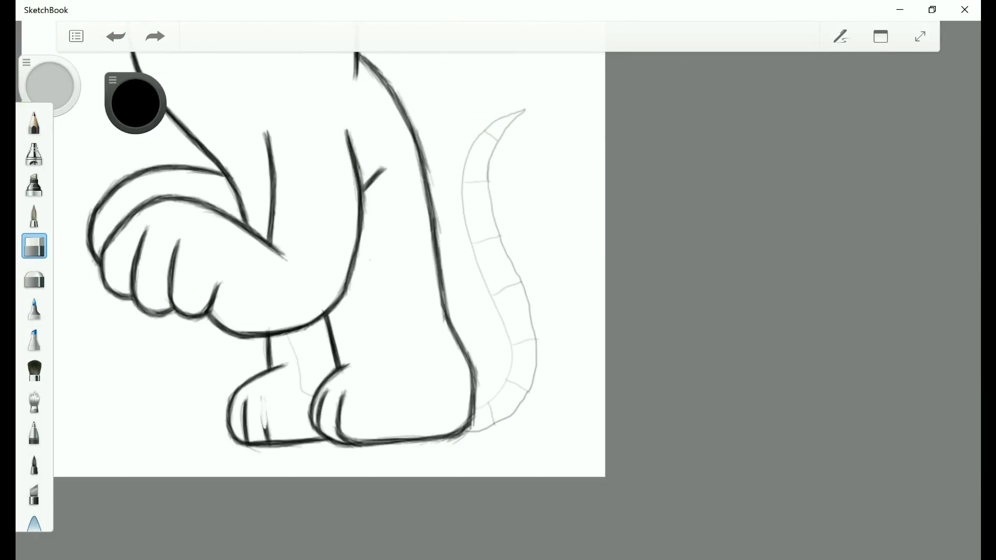
{"action": "left_click", "coordinate": [116, 37]}
{"action": "left_click", "coordinate": [154, 37]}
{"action": "left_click", "coordinate": [116, 36]}
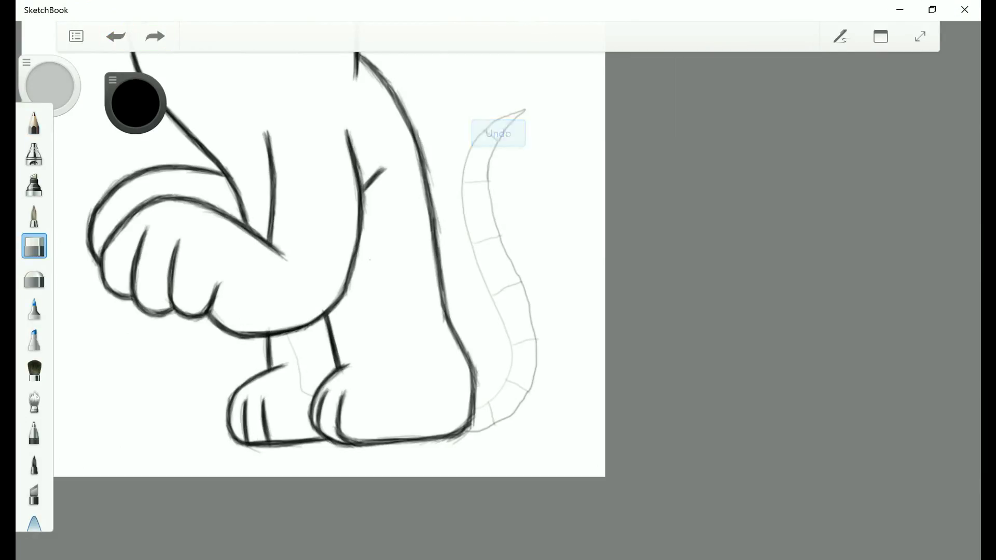
Darken the far leg's back edge from the forearm down to the near foot
{"action": "scroll", "coordinate": [332, 260], "scroll_direction": "down", "scroll_amount": 2}
{"action": "left_click", "coordinate": [34, 122]}
{"action": "left_click_drag", "start_coordinate": [332, 379], "coordinate": [343, 410]}
{"action": "left_click_drag", "start_coordinate": [338, 390], "coordinate": [346, 424]}
{"action": "left_click_drag", "start_coordinate": [332, 379], "coordinate": [355, 431]}
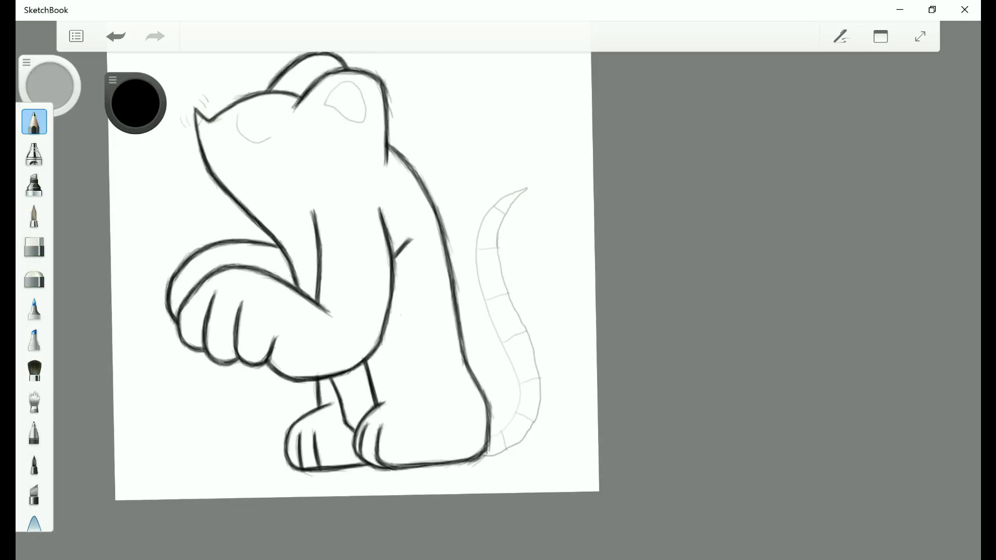
Darken the upper half of the tail's body-side edge from just below the tip to mid-tail
{"action": "left_click_drag", "start_coordinate": [401, 315], "coordinate": [345, 284]}
{"action": "left_click_drag", "start_coordinate": [432, 157], "coordinate": [415, 198]}
{"action": "left_click_drag", "start_coordinate": [421, 172], "coordinate": [414, 208]}
{"action": "left_click_drag", "start_coordinate": [414, 193], "coordinate": [426, 257]}
{"action": "left_click_drag", "start_coordinate": [419, 220], "coordinate": [435, 280]}
{"action": "mouse_move", "coordinate": [418, 182]}
{"action": "left_mouse_down"}
{"action": "mouse_move", "coordinate": [430, 271]}
{"action": "mouse_move", "coordinate": [416, 203]}
{"action": "left_mouse_up"}
{"action": "mouse_move", "coordinate": [414, 187]}
{"action": "left_mouse_down"}
{"action": "mouse_move", "coordinate": [417, 233]}
{"action": "mouse_move", "coordinate": [441, 293]}
{"action": "left_mouse_up"}
{"action": "left_click_drag", "start_coordinate": [428, 260], "coordinate": [447, 303]}
{"action": "left_click_drag", "start_coordinate": [424, 250], "coordinate": [444, 302]}
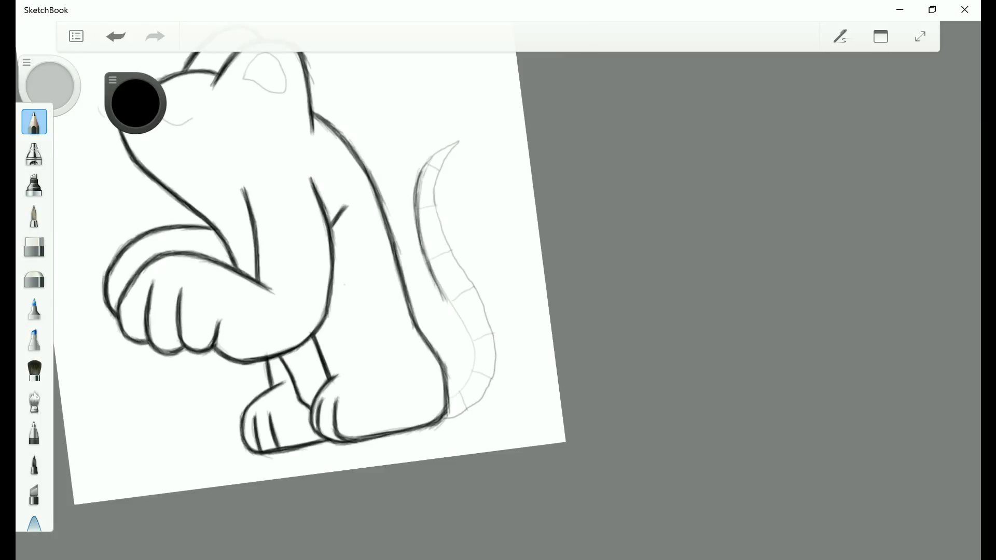
{"action": "left_click_drag", "start_coordinate": [418, 225], "coordinate": [431, 269]}
Thicken the tail's body-side edge and continue it around the lower curve to the heel
{"action": "left_click_drag", "start_coordinate": [345, 284], "coordinate": [307, 232]}
{"action": "left_click_drag", "start_coordinate": [421, 264], "coordinate": [444, 314]}
{"action": "left_click_drag", "start_coordinate": [409, 225], "coordinate": [423, 276]}
{"action": "mouse_move", "coordinate": [415, 116]}
{"action": "left_mouse_down"}
{"action": "mouse_move", "coordinate": [422, 132]}
{"action": "mouse_move", "coordinate": [406, 177]}
{"action": "left_mouse_up"}
{"action": "mouse_move", "coordinate": [423, 271]}
{"action": "left_mouse_down"}
{"action": "mouse_move", "coordinate": [450, 340]}
{"action": "mouse_move", "coordinate": [409, 216]}
{"action": "mouse_move", "coordinate": [412, 140]}
{"action": "mouse_move", "coordinate": [405, 182]}
{"action": "left_mouse_up"}
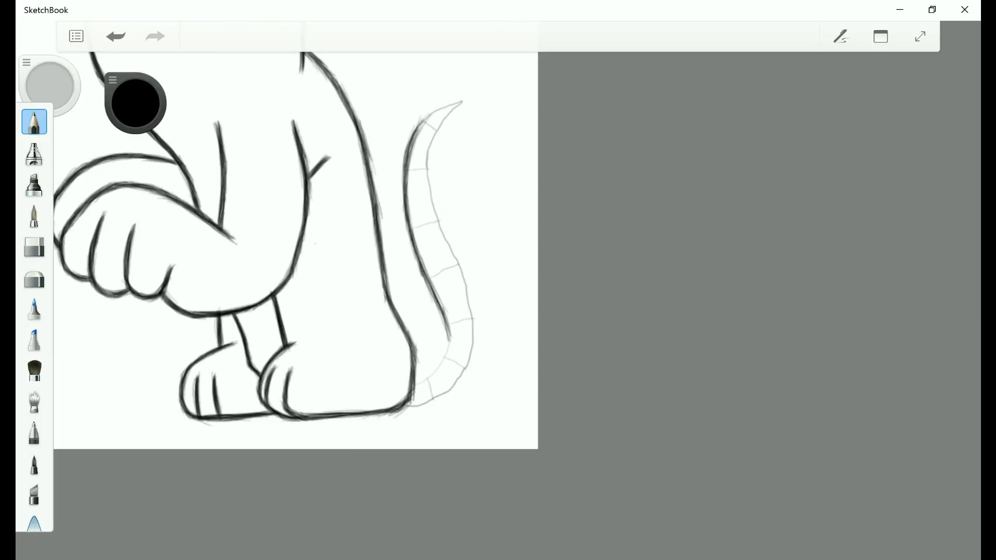
{"action": "left_click_drag", "start_coordinate": [364, 233], "coordinate": [337, 334]}
{"action": "mouse_move", "coordinate": [447, 368]}
{"action": "left_mouse_down"}
{"action": "mouse_move", "coordinate": [449, 424]}
{"action": "mouse_move", "coordinate": [452, 400]}
{"action": "left_mouse_up"}
{"action": "left_click_drag", "start_coordinate": [306, 364], "coordinate": [310, 330]}
{"action": "left_click_drag", "start_coordinate": [435, 344], "coordinate": [430, 373]}
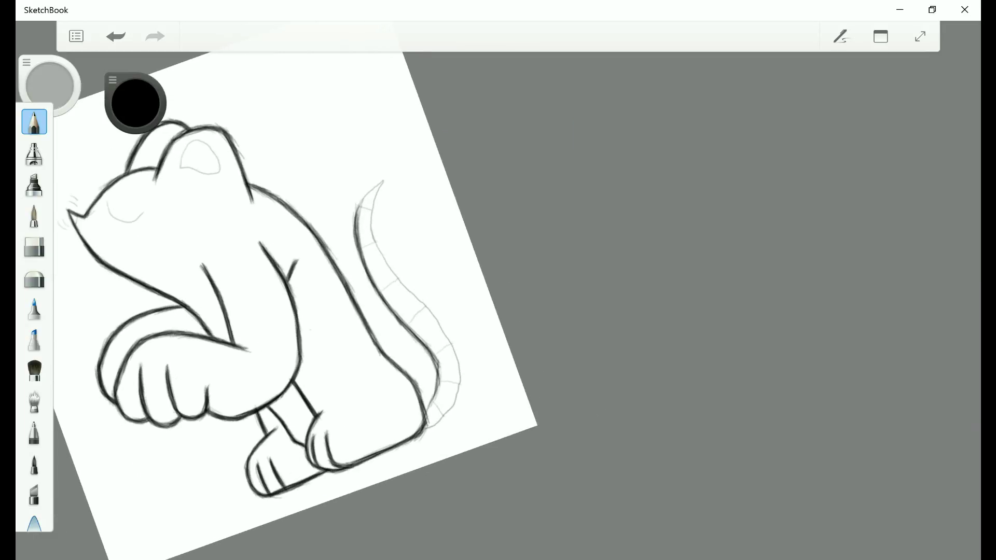
{"action": "left_click_drag", "start_coordinate": [424, 410], "coordinate": [436, 376]}
Darken the last stretch of outline at the tail's pointed tip
{"action": "mouse_move", "coordinate": [311, 329]}
{"action": "left_mouse_down"}
{"action": "mouse_move", "coordinate": [319, 428]}
{"action": "mouse_move", "coordinate": [349, 445]}
{"action": "left_mouse_up"}
{"action": "mouse_move", "coordinate": [382, 243]}
{"action": "left_mouse_down"}
{"action": "mouse_move", "coordinate": [363, 297]}
{"action": "mouse_move", "coordinate": [364, 287]}
{"action": "left_mouse_up"}
{"action": "left_click_drag", "start_coordinate": [380, 246], "coordinate": [365, 303]}
{"action": "left_click_drag", "start_coordinate": [382, 248], "coordinate": [366, 310]}
Darken the tail's outer edge from the tip down to the start of the lower bend
{"action": "left_click_drag", "start_coordinate": [348, 446], "coordinate": [345, 361]}
{"action": "left_click_drag", "start_coordinate": [438, 214], "coordinate": [427, 283]}
{"action": "left_click_drag", "start_coordinate": [434, 249], "coordinate": [425, 297]}
{"action": "mouse_move", "coordinate": [432, 230]}
{"action": "left_mouse_down"}
{"action": "mouse_move", "coordinate": [427, 284]}
{"action": "mouse_move", "coordinate": [445, 318]}
{"action": "left_mouse_up"}
{"action": "mouse_move", "coordinate": [431, 270]}
{"action": "left_mouse_down"}
{"action": "mouse_move", "coordinate": [449, 325]}
{"action": "mouse_move", "coordinate": [469, 349]}
{"action": "left_mouse_up"}
{"action": "left_click_drag", "start_coordinate": [441, 307], "coordinate": [463, 343]}
{"action": "left_click_drag", "start_coordinate": [434, 287], "coordinate": [448, 323]}
{"action": "left_click_drag", "start_coordinate": [429, 267], "coordinate": [467, 347]}
{"action": "left_click_drag", "start_coordinate": [446, 314], "coordinate": [487, 379]}
{"action": "left_click_drag", "start_coordinate": [465, 345], "coordinate": [500, 410]}
{"action": "left_click_drag", "start_coordinate": [454, 323], "coordinate": [500, 418]}
{"action": "left_click_drag", "start_coordinate": [488, 378], "coordinate": [498, 407]}
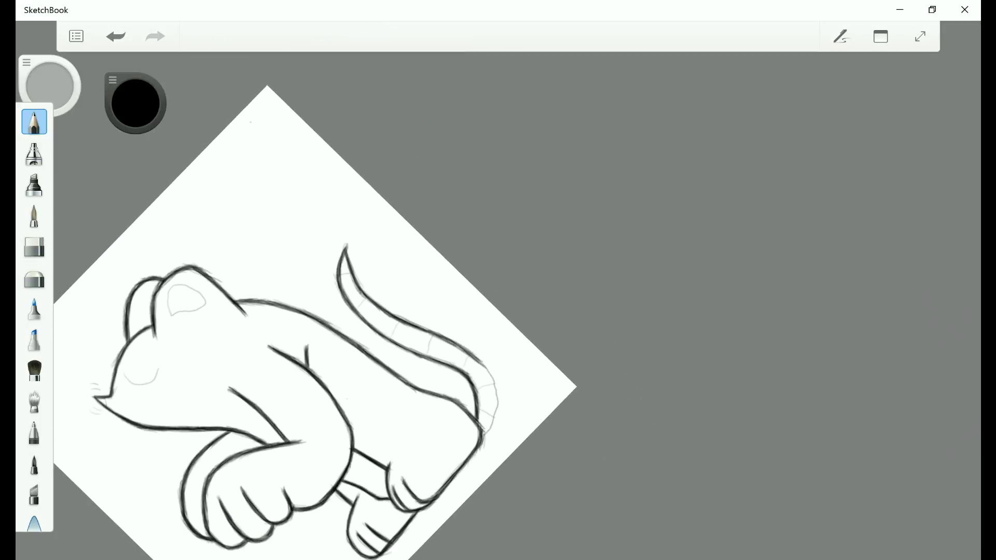
Darken the tail's outer edge around the lower bend to where it meets the heel
{"action": "scroll", "coordinate": [580, 382], "scroll_direction": "up", "scroll_amount": 3}
{"action": "left_click_drag", "start_coordinate": [425, 342], "coordinate": [473, 402]}
{"action": "mouse_move", "coordinate": [452, 362]}
{"action": "left_mouse_down"}
{"action": "mouse_move", "coordinate": [472, 401]}
{"action": "mouse_move", "coordinate": [470, 392]}
{"action": "mouse_move", "coordinate": [494, 400]}
{"action": "left_mouse_up"}
{"action": "left_click_drag", "start_coordinate": [494, 389], "coordinate": [492, 421]}
{"action": "left_click_drag", "start_coordinate": [489, 367], "coordinate": [496, 413]}
{"action": "left_click_drag", "start_coordinate": [485, 360], "coordinate": [496, 388]}
{"action": "left_click_drag", "start_coordinate": [484, 362], "coordinate": [493, 422]}
{"action": "left_click_drag", "start_coordinate": [490, 383], "coordinate": [493, 427]}
{"action": "left_click_drag", "start_coordinate": [478, 354], "coordinate": [495, 407]}
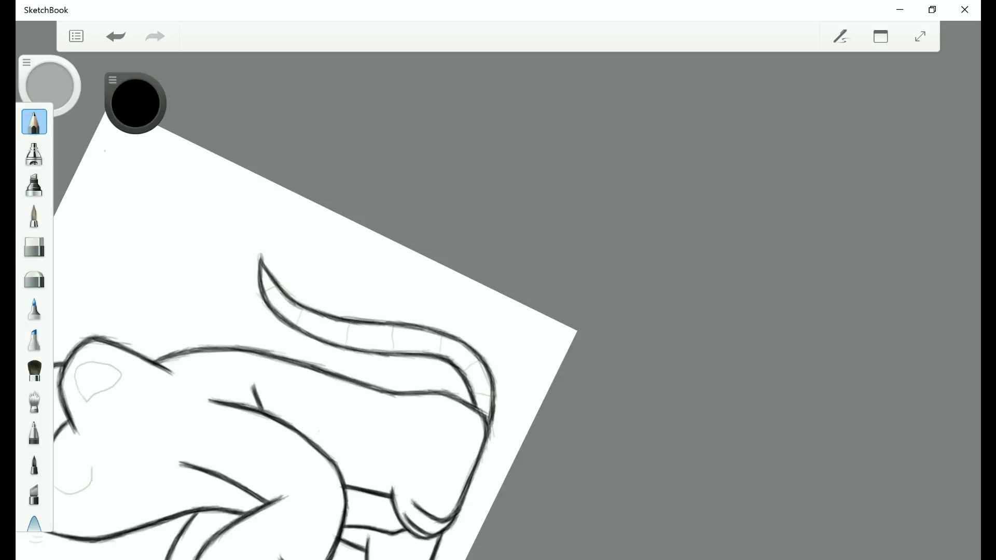
Darken the ring lines across the lower half of the tail, starting at its base
{"action": "scroll", "coordinate": [344, 338], "scroll_direction": "up", "scroll_amount": 5}
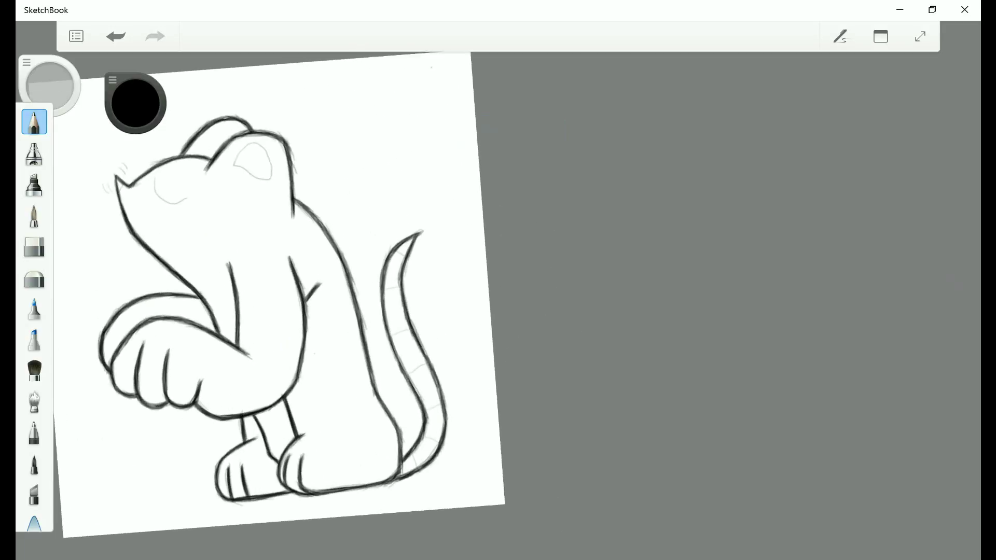
{"action": "scroll", "coordinate": [344, 312], "scroll_direction": "up", "scroll_amount": 2}
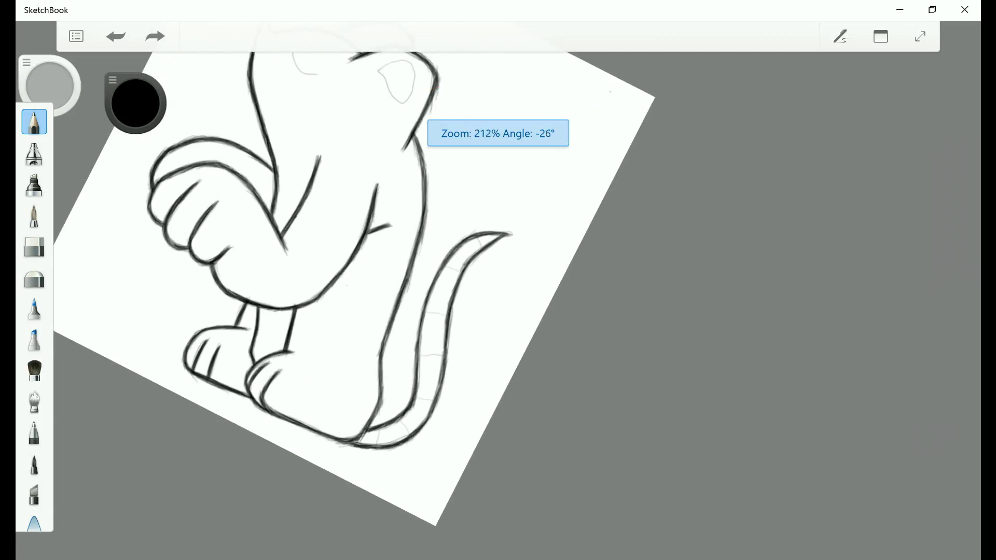
{"action": "mouse_move", "coordinate": [366, 437]}
{"action": "left_mouse_down"}
{"action": "mouse_move", "coordinate": [365, 458]}
{"action": "mouse_move", "coordinate": [398, 444]}
{"action": "mouse_move", "coordinate": [387, 428]}
{"action": "mouse_move", "coordinate": [378, 438]}
{"action": "left_mouse_up"}
{"action": "scroll", "coordinate": [352, 351], "scroll_direction": "up", "scroll_amount": 2}
{"action": "scroll", "coordinate": [351, 350], "scroll_direction": "up", "scroll_amount": 1}
{"action": "left_click_drag", "start_coordinate": [313, 435], "coordinate": [328, 457]}
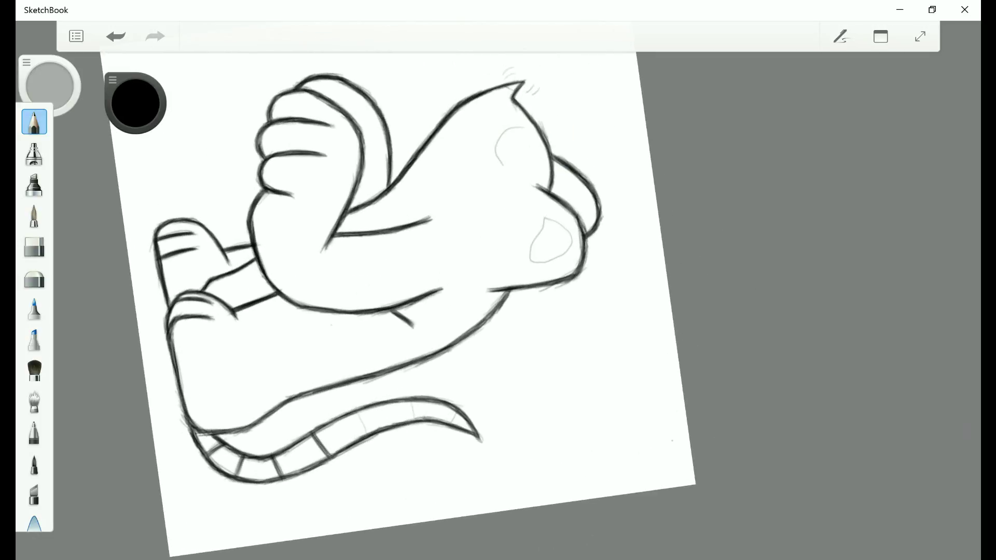
Darken the remaining ring lines across the upper half of the tail up to the tip
{"action": "left_click_drag", "start_coordinate": [357, 410], "coordinate": [369, 434]}
{"action": "left_click_drag", "start_coordinate": [409, 399], "coordinate": [414, 419]}
{"action": "left_click_drag", "start_coordinate": [585, 236], "coordinate": [470, 205]}
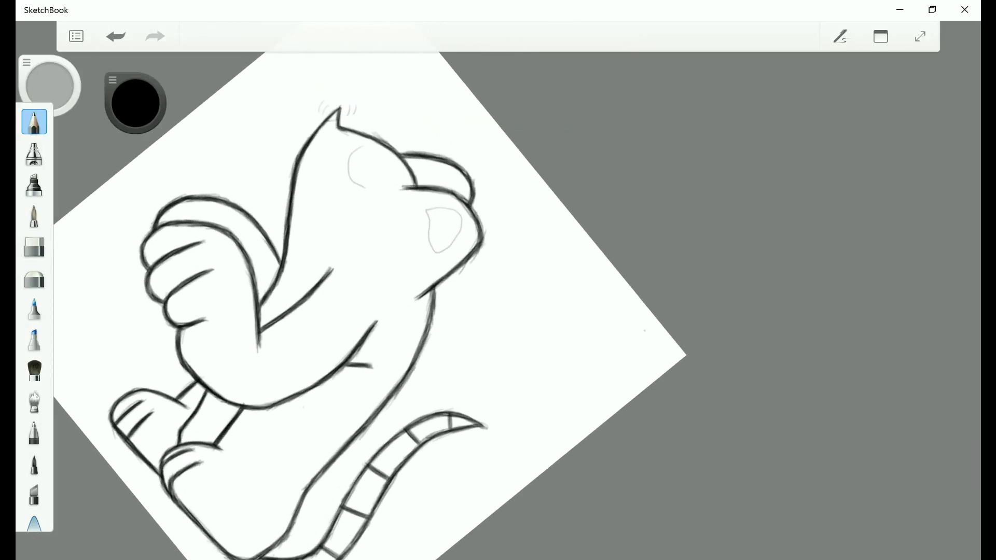
{"action": "left_click_drag", "start_coordinate": [408, 430], "coordinate": [420, 443]}
Darken the rounded triangular inner-ear shape inside the near ear
{"action": "left_click_drag", "start_coordinate": [571, 364], "coordinate": [514, 199]}
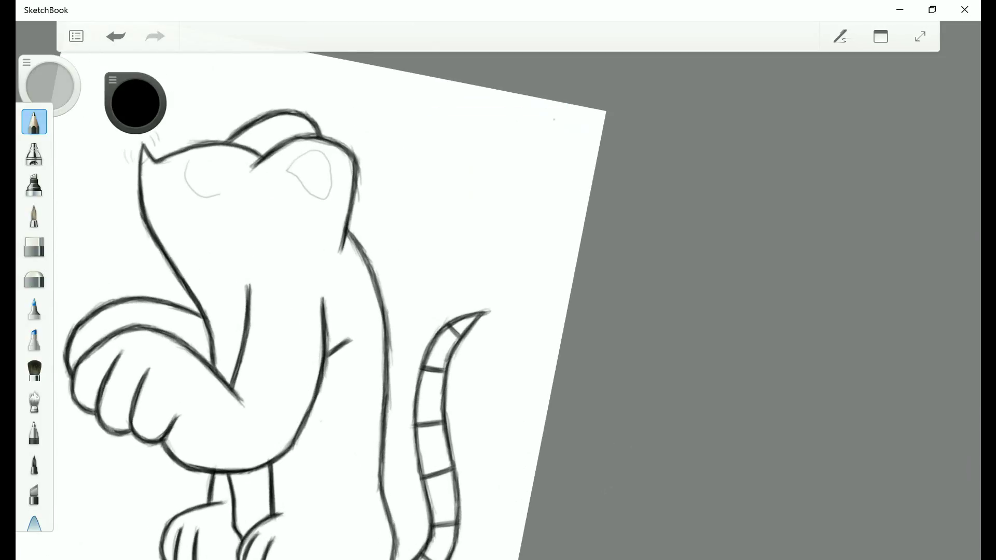
{"action": "left_click_drag", "start_coordinate": [413, 411], "coordinate": [414, 448]}
{"action": "mouse_move", "coordinate": [143, 144]}
{"action": "left_mouse_down"}
{"action": "mouse_move", "coordinate": [209, 265]}
{"action": "mouse_move", "coordinate": [138, 213]}
{"action": "mouse_move", "coordinate": [134, 396]}
{"action": "mouse_move", "coordinate": [181, 370]}
{"action": "left_mouse_up"}
{"action": "mouse_move", "coordinate": [355, 280]}
{"action": "left_mouse_down"}
{"action": "mouse_move", "coordinate": [378, 317]}
{"action": "mouse_move", "coordinate": [368, 294]}
{"action": "left_mouse_up"}
{"action": "mouse_move", "coordinate": [340, 278]}
{"action": "left_mouse_down"}
{"action": "mouse_move", "coordinate": [330, 299]}
{"action": "mouse_move", "coordinate": [346, 278]}
{"action": "mouse_move", "coordinate": [361, 284]}
{"action": "left_mouse_up"}
{"action": "left_click_drag", "start_coordinate": [346, 279], "coordinate": [328, 314]}
{"action": "left_click_drag", "start_coordinate": [329, 311], "coordinate": [349, 317]}
{"action": "mouse_move", "coordinate": [330, 312]}
{"action": "left_mouse_down"}
{"action": "mouse_move", "coordinate": [371, 320]}
{"action": "mouse_move", "coordinate": [370, 297]}
{"action": "mouse_move", "coordinate": [348, 279]}
{"action": "mouse_move", "coordinate": [330, 310]}
{"action": "mouse_move", "coordinate": [377, 317]}
{"action": "mouse_move", "coordinate": [343, 280]}
{"action": "mouse_move", "coordinate": [330, 310]}
{"action": "left_mouse_up"}
{"action": "left_click_drag", "start_coordinate": [355, 279], "coordinate": [331, 318]}
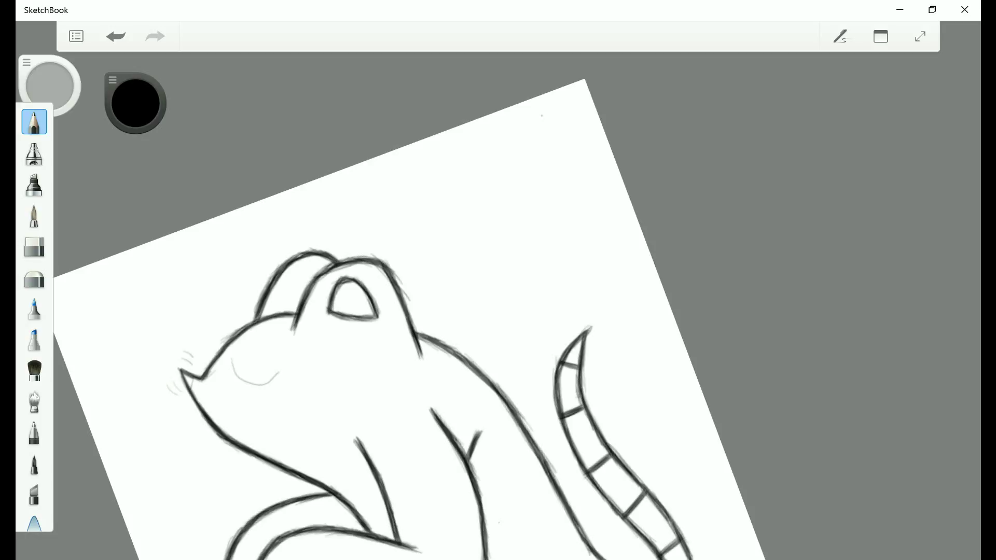
Darken the closed eye's curve and erase the stray sketch marks beneath it
{"action": "left_click_drag", "start_coordinate": [261, 301], "coordinate": [265, 321]}
{"action": "mouse_move", "coordinate": [261, 302]}
{"action": "left_mouse_down"}
{"action": "mouse_move", "coordinate": [275, 332]}
{"action": "mouse_move", "coordinate": [302, 326]}
{"action": "left_mouse_up"}
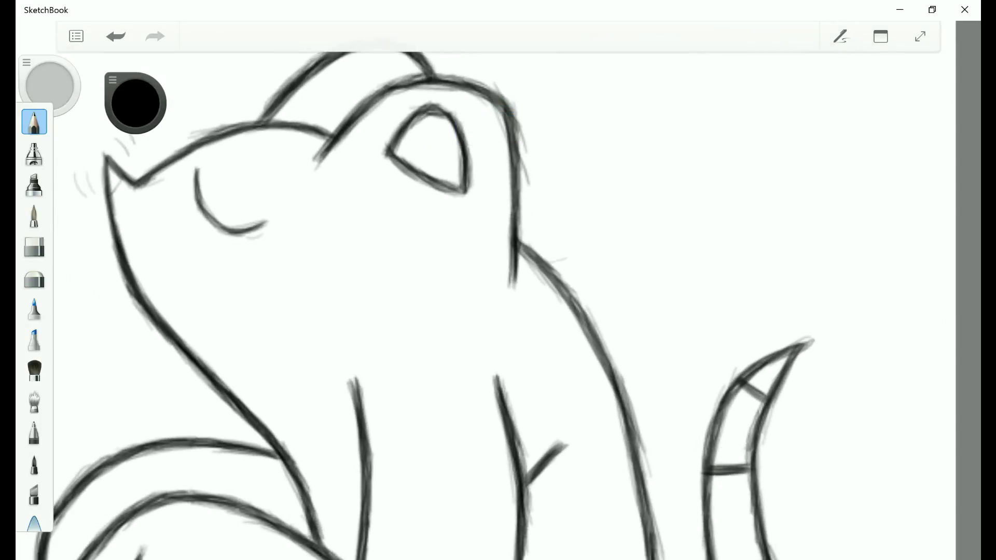
{"action": "left_click", "coordinate": [34, 246]}
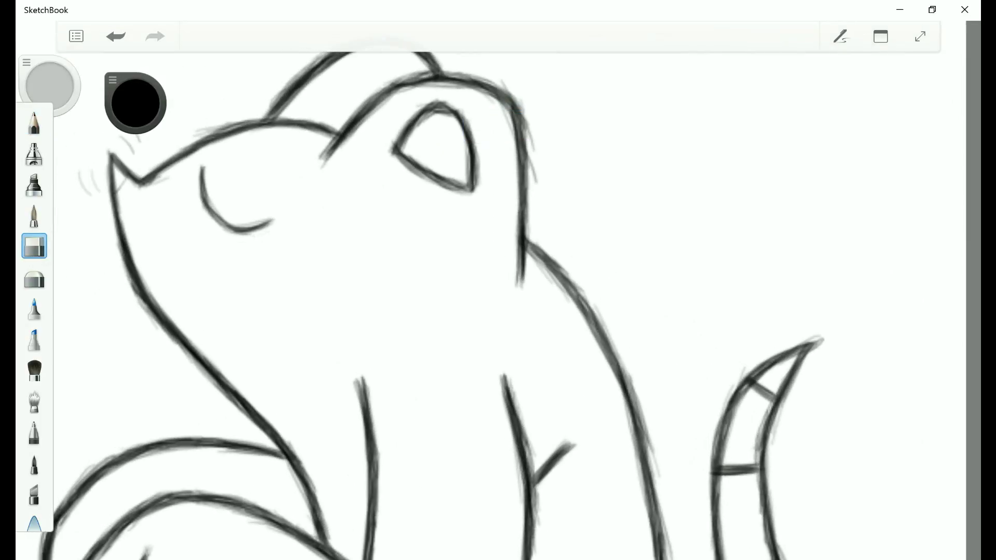
{"action": "scroll", "coordinate": [523, 343], "scroll_direction": "down", "scroll_amount": 3}
{"action": "left_click", "coordinate": [34, 122]}
{"action": "mouse_move", "coordinate": [299, 223]}
{"action": "left_mouse_down"}
{"action": "mouse_move", "coordinate": [310, 255]}
{"action": "mouse_move", "coordinate": [342, 261]}
{"action": "left_mouse_up"}
{"action": "scroll", "coordinate": [371, 392], "scroll_direction": "down", "scroll_amount": 3}
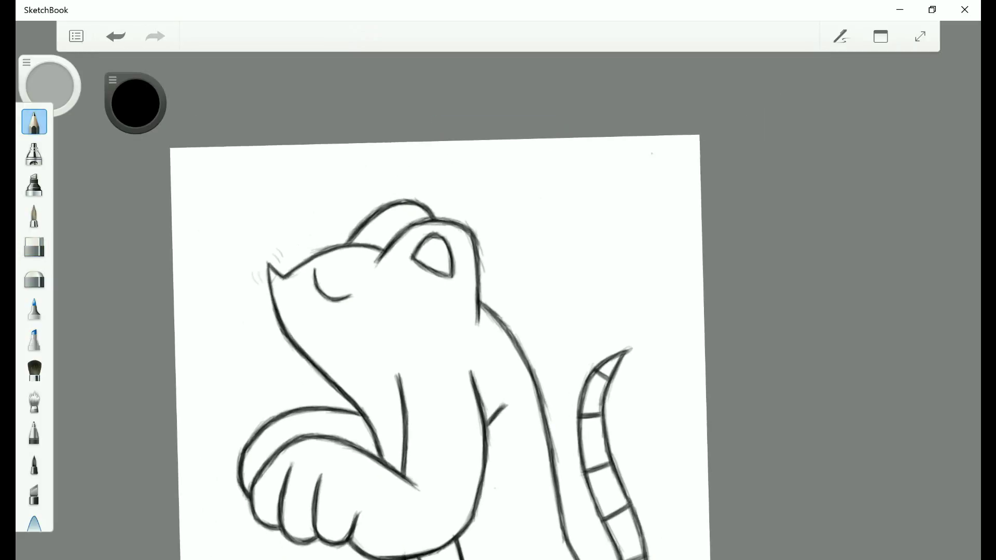
{"action": "left_click_drag", "start_coordinate": [341, 300], "coordinate": [353, 298]}
Darken the short line that closes off the nose at the snout's tip
{"action": "scroll", "coordinate": [467, 306], "scroll_direction": "up", "scroll_amount": 3}
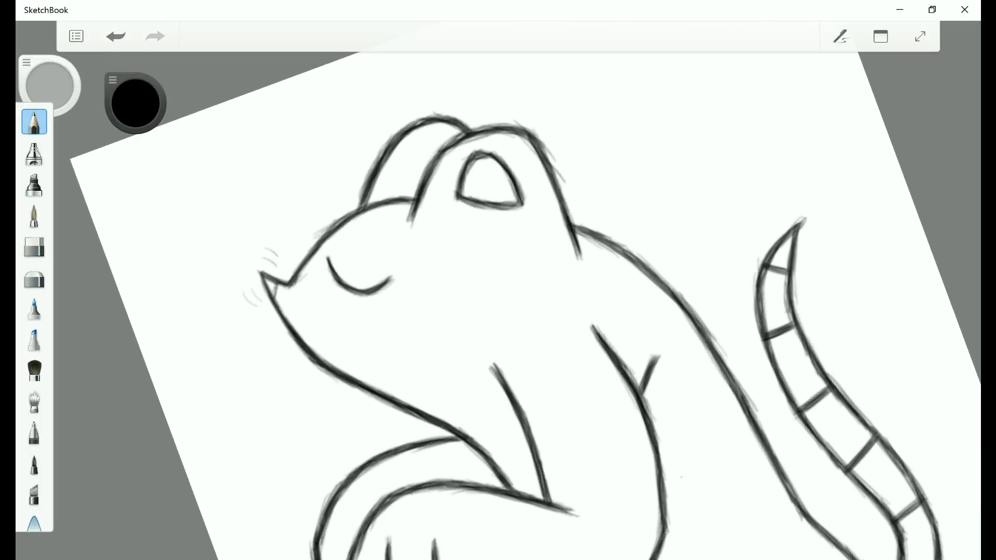
{"action": "scroll", "coordinate": [446, 337], "scroll_direction": "down", "scroll_amount": 3}
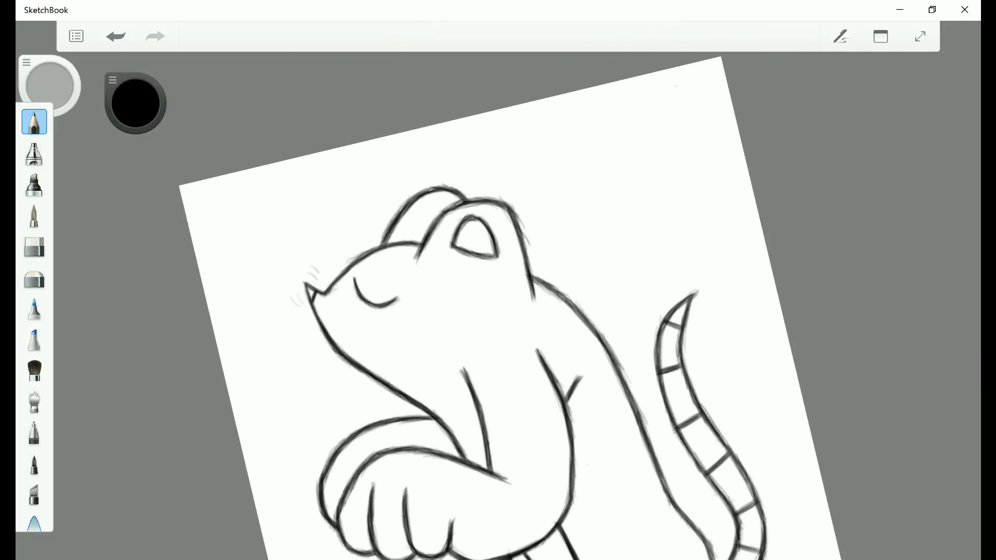
{"action": "scroll", "coordinate": [447, 311], "scroll_direction": "up", "scroll_amount": 3}
{"action": "scroll", "coordinate": [415, 311], "scroll_direction": "down", "scroll_amount": 5}
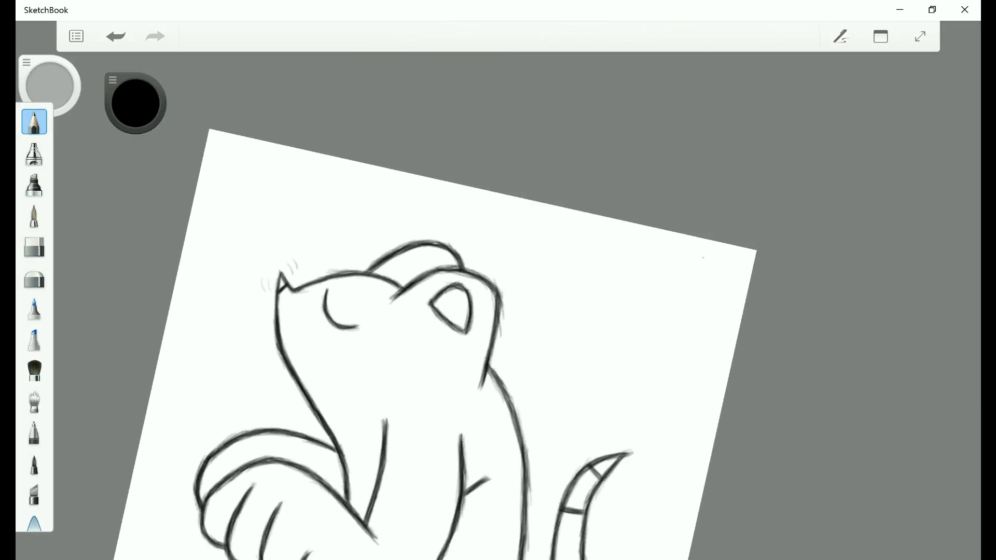
{"action": "scroll", "coordinate": [415, 312], "scroll_direction": "up", "scroll_amount": 3}
{"action": "left_click_drag", "start_coordinate": [239, 261], "coordinate": [251, 279]}
{"action": "key", "text": "ctrl+z"}
{"action": "key", "text": "ctrl+z"}
{"action": "key", "text": "ctrl+z"}
Darken the two pairs of sniffing marks above and in front of the nose
{"action": "left_click_drag", "start_coordinate": [239, 261], "coordinate": [253, 281]}
{"action": "mouse_move", "coordinate": [239, 261]}
{"action": "left_mouse_down"}
{"action": "mouse_move", "coordinate": [253, 283]}
{"action": "mouse_move", "coordinate": [260, 272]}
{"action": "left_mouse_up"}
{"action": "mouse_move", "coordinate": [250, 253]}
{"action": "left_mouse_down"}
{"action": "mouse_move", "coordinate": [254, 281]}
{"action": "mouse_move", "coordinate": [259, 265]}
{"action": "left_mouse_up"}
{"action": "key", "text": "ctrl+z"}
{"action": "key", "text": "ctrl+z"}
{"action": "mouse_move", "coordinate": [253, 262]}
{"action": "left_mouse_down"}
{"action": "mouse_move", "coordinate": [263, 275]}
{"action": "mouse_move", "coordinate": [218, 308]}
{"action": "left_mouse_up"}
{"action": "left_click_drag", "start_coordinate": [215, 286], "coordinate": [213, 306]}
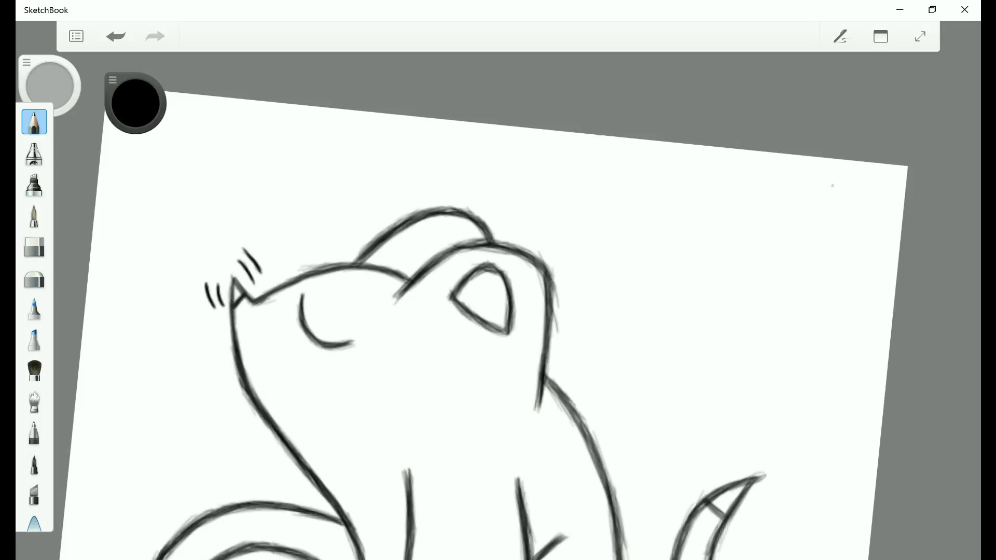
{"action": "scroll", "coordinate": [340, 295], "scroll_direction": "down", "scroll_amount": 5}
{"action": "scroll", "coordinate": [340, 295], "scroll_direction": "up", "scroll_amount": 2}
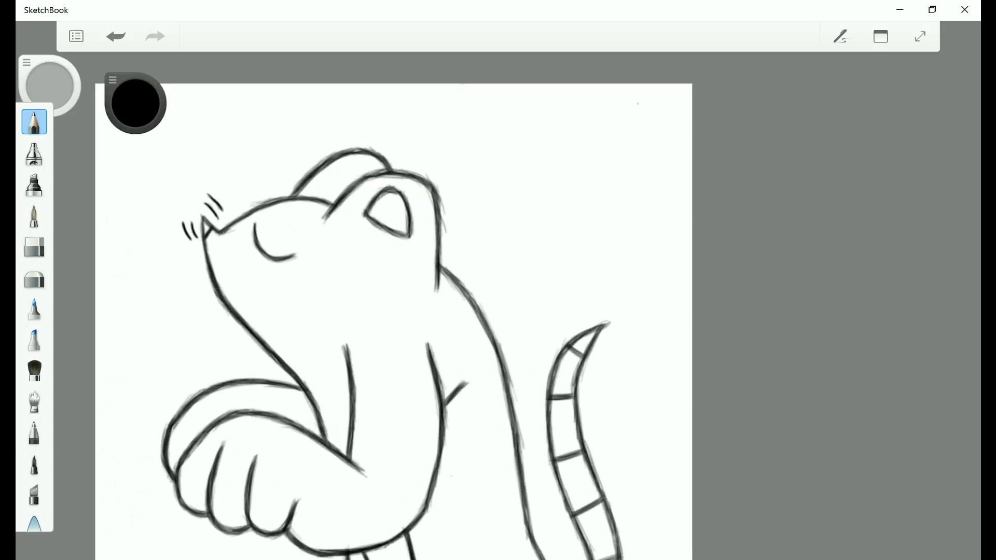
{"action": "scroll", "coordinate": [467, 322], "scroll_direction": "down", "scroll_amount": 2}
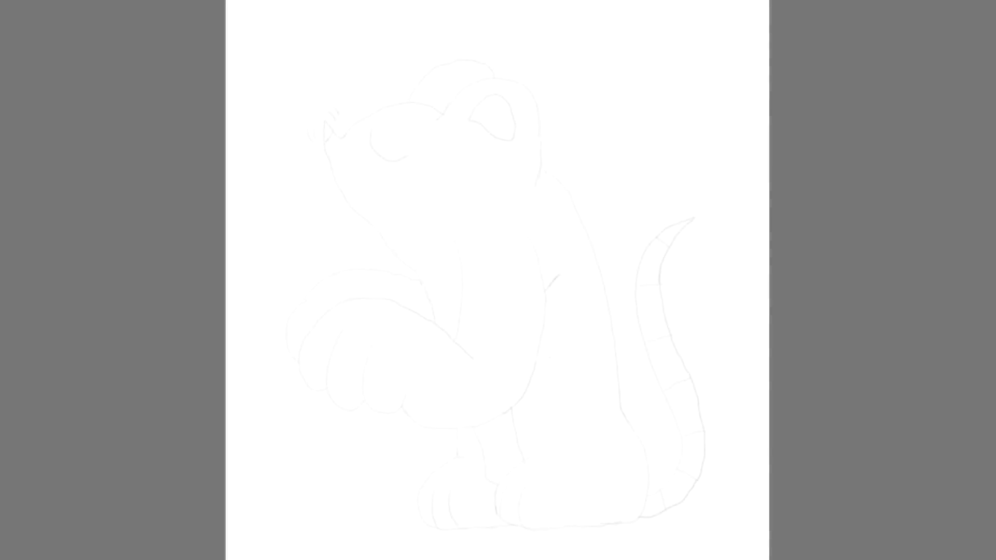